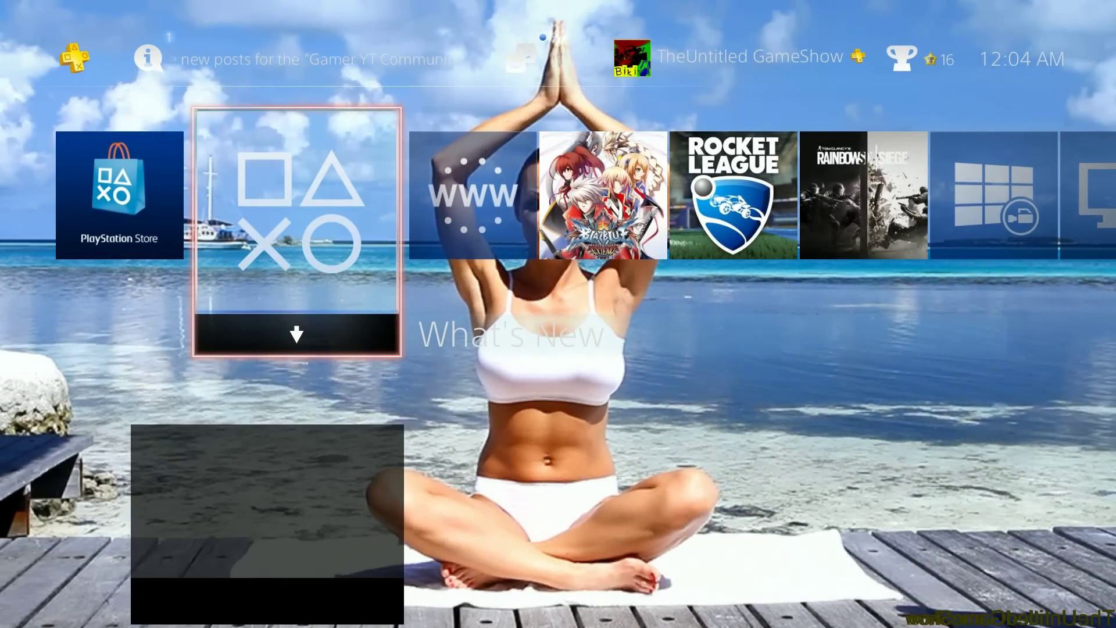
Open Messages and the most recent two-person group conversation
key(Up)
key(Right)
key(Right)
key(Right)
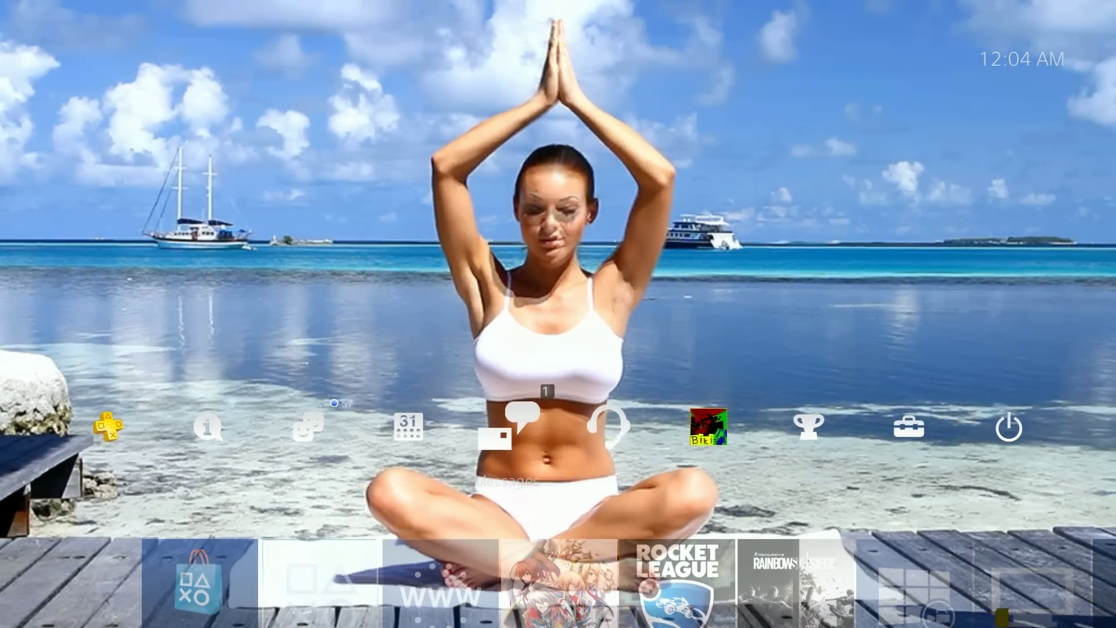
key(Left)
key(Return)
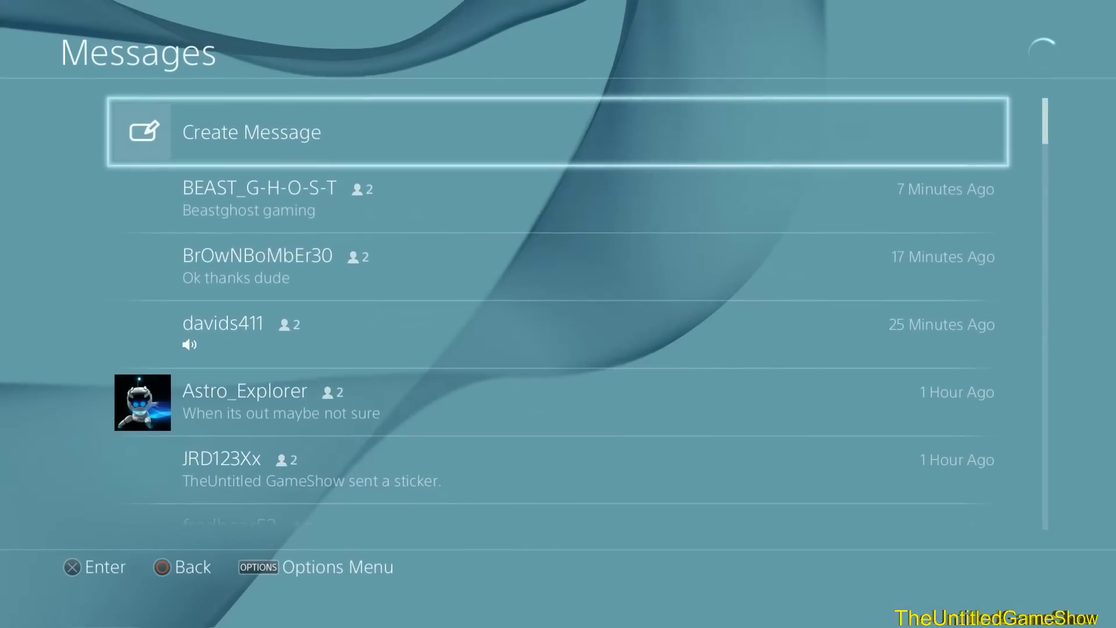
key(Down)
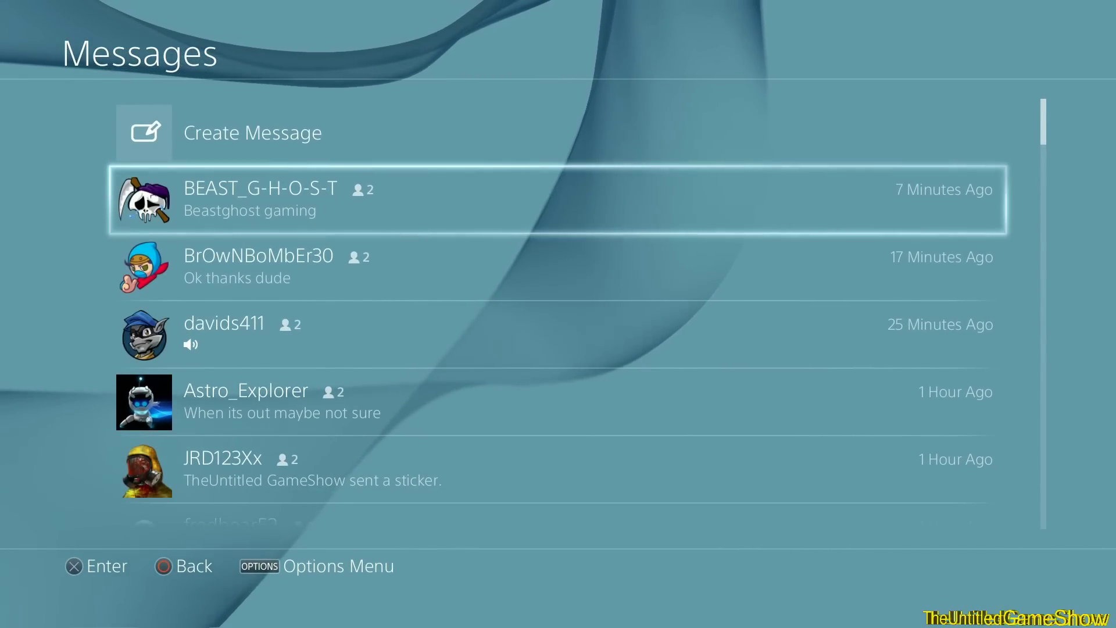
key(Return)
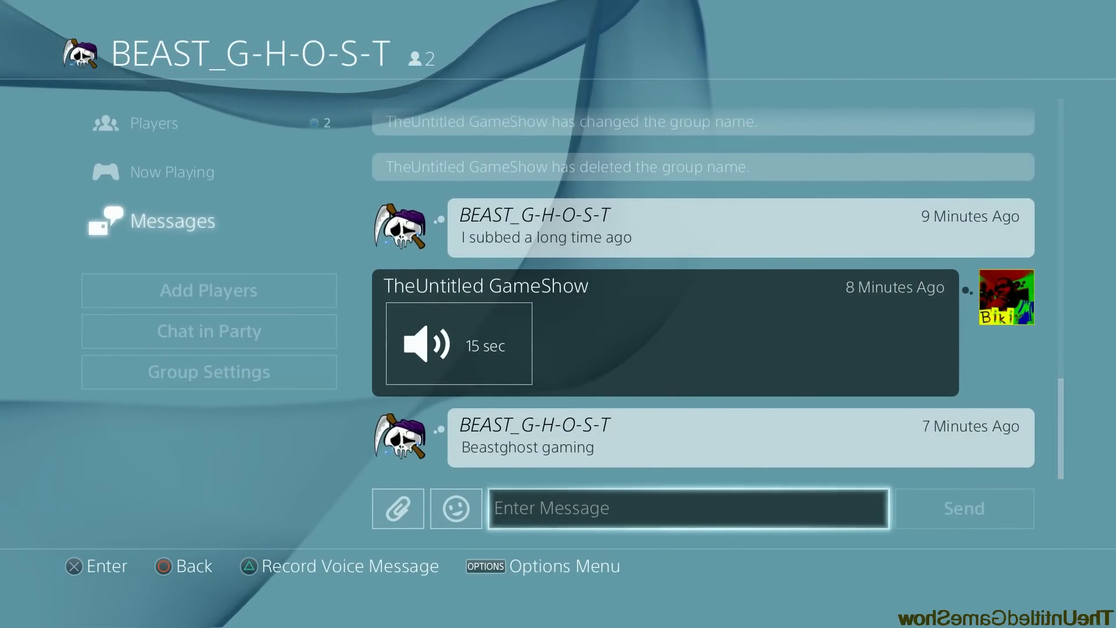
Scroll back through the group's earlier messages, then move toward Group Settings
key(Up)
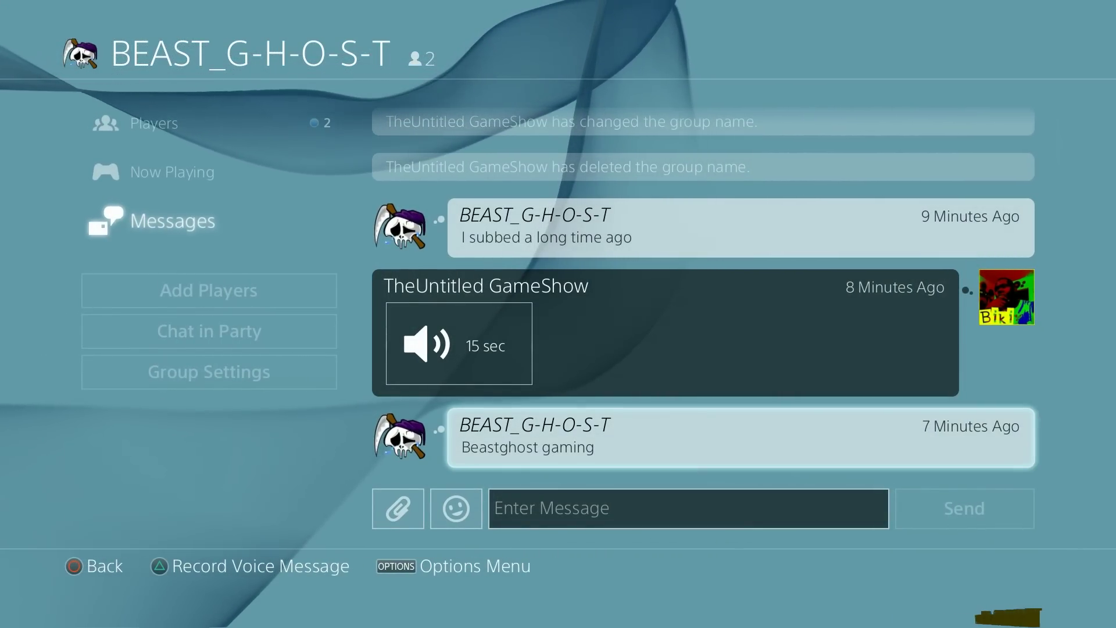
key(Up)
key(Up)
key(Up)
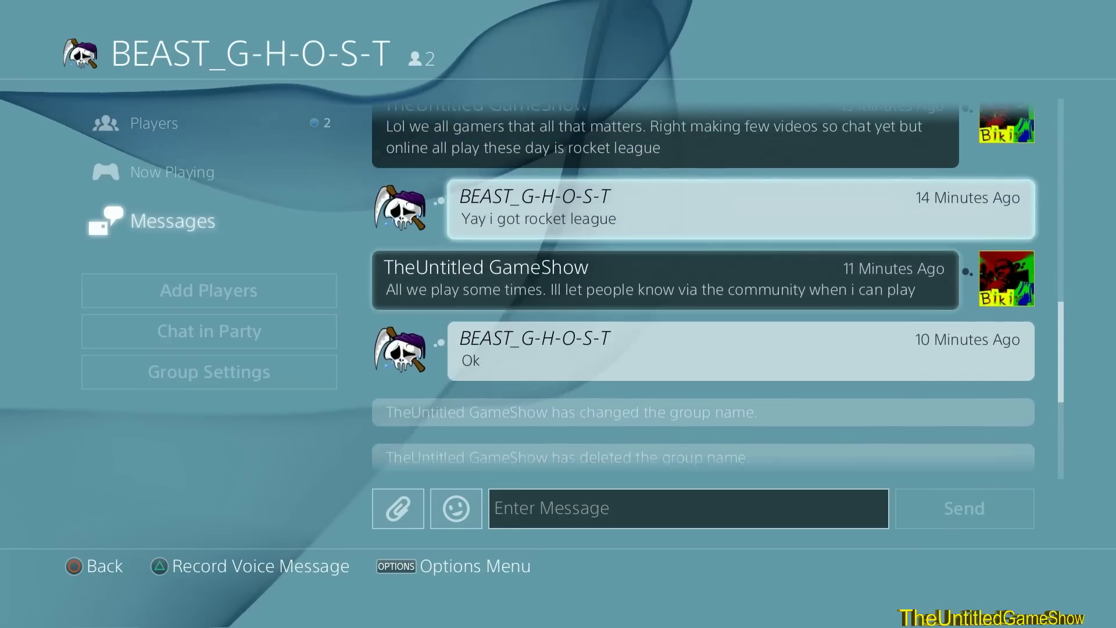
key(Up)
key(Up)
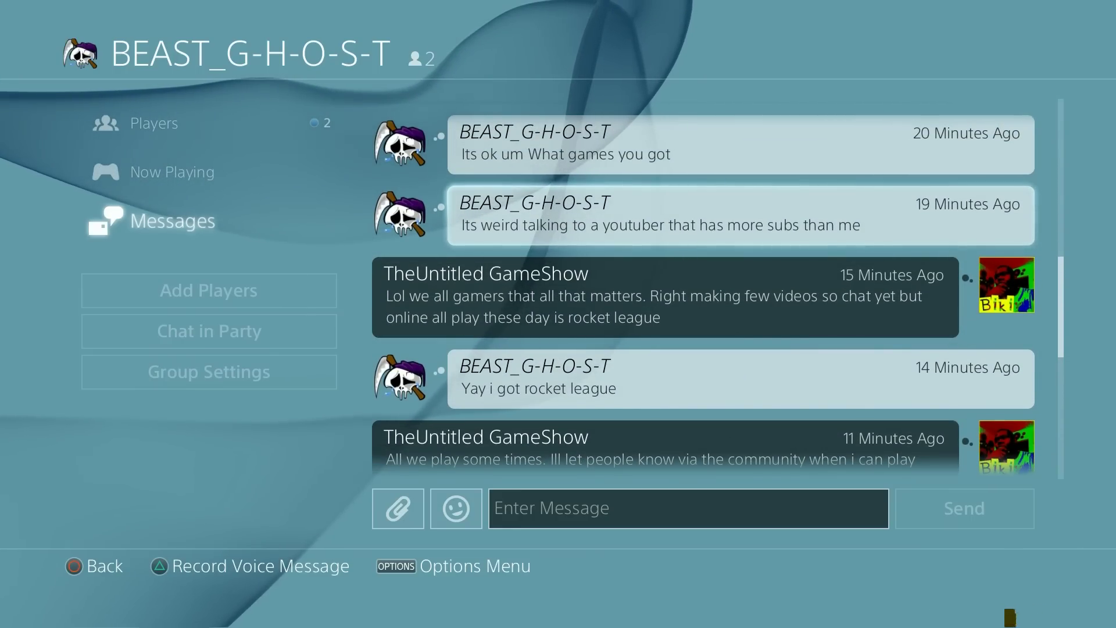
key(Down)
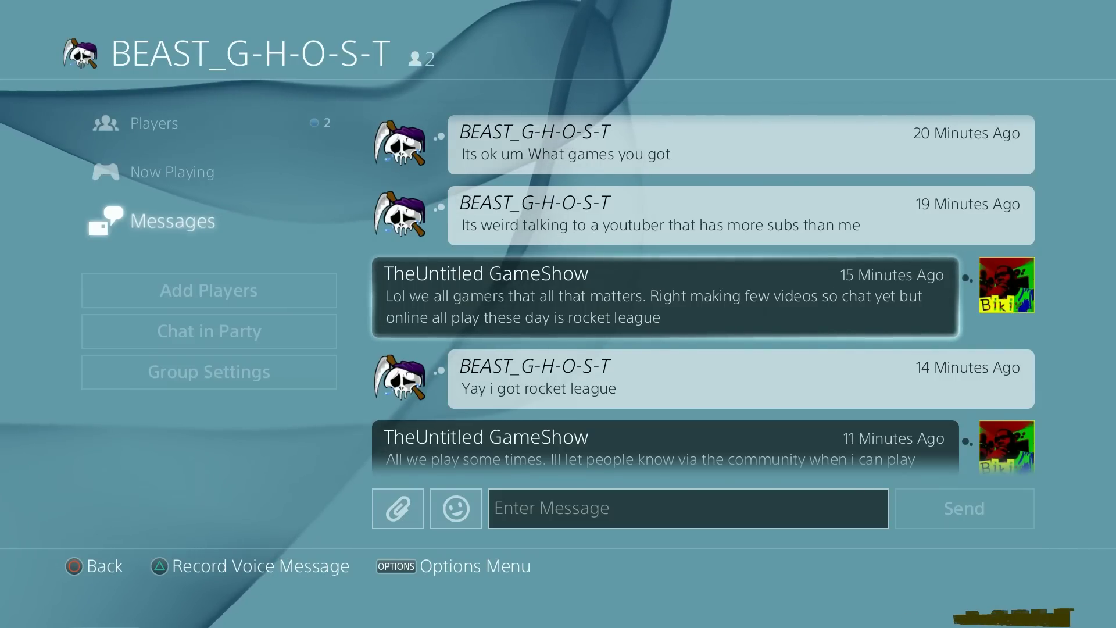
key(Left)
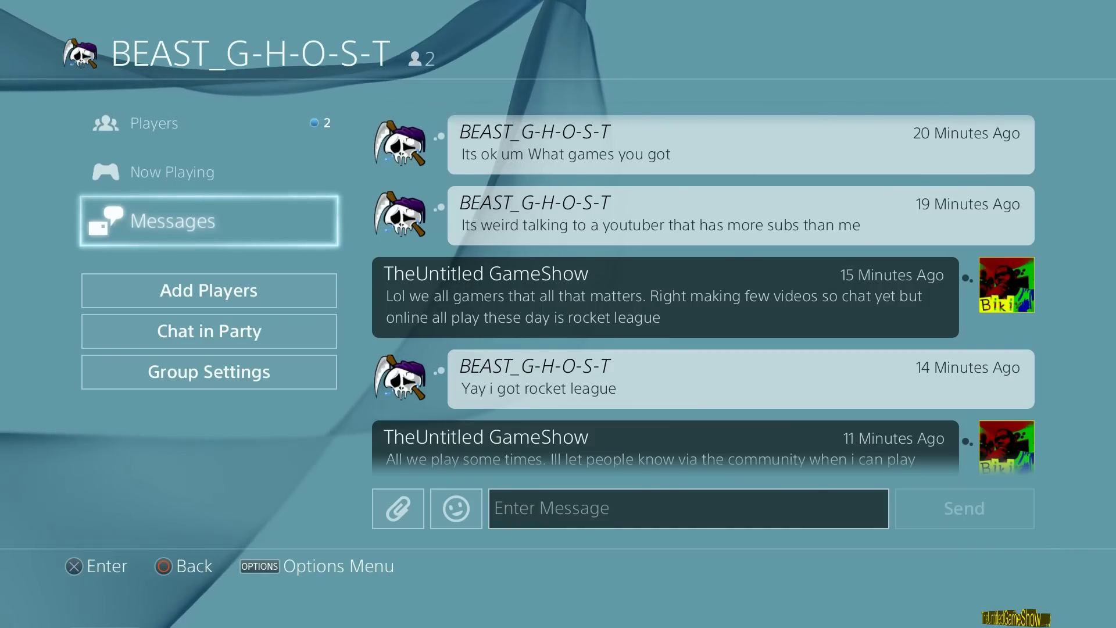
key(Down)
key(Down)
key(Down)
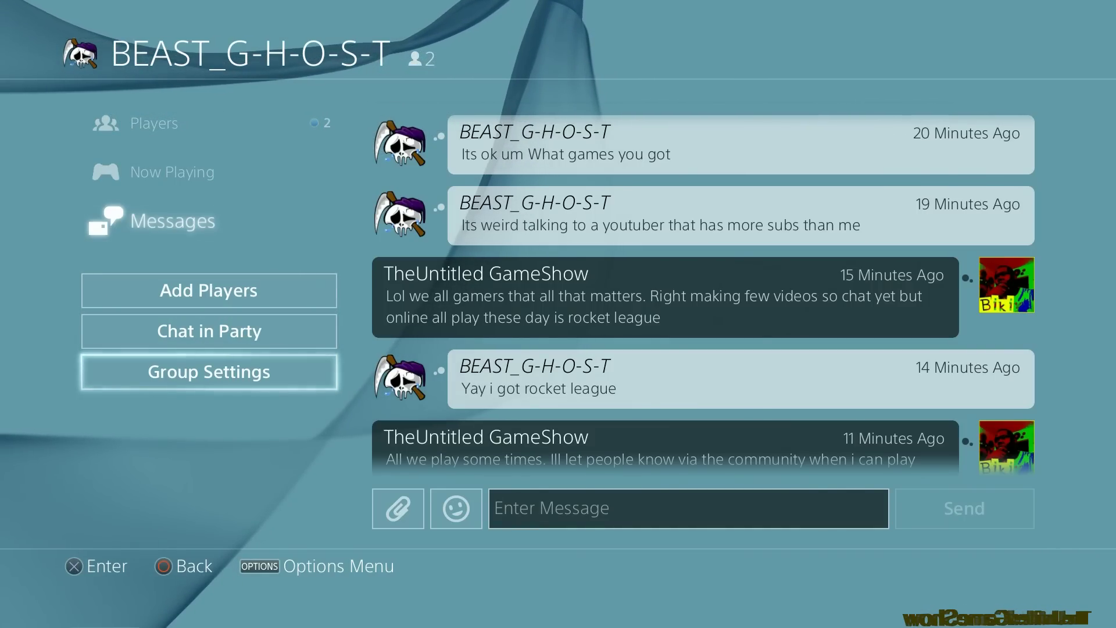
In Group Settings, spell the new group name 'Youtubers' on the on-screen keyboard
key(Return)
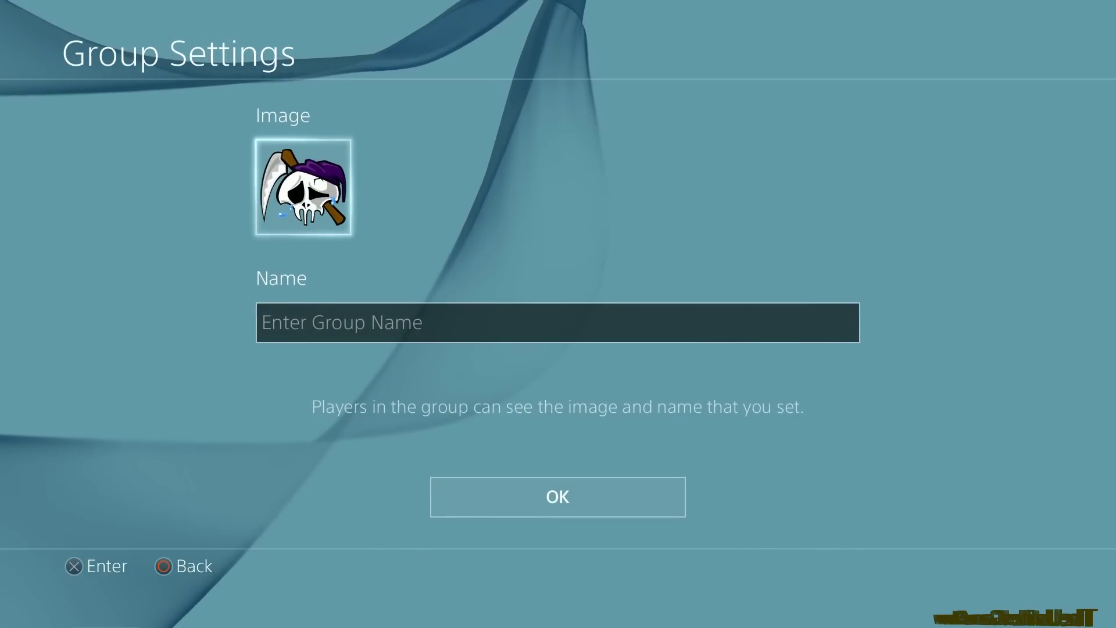
key(Down)
key(Return)
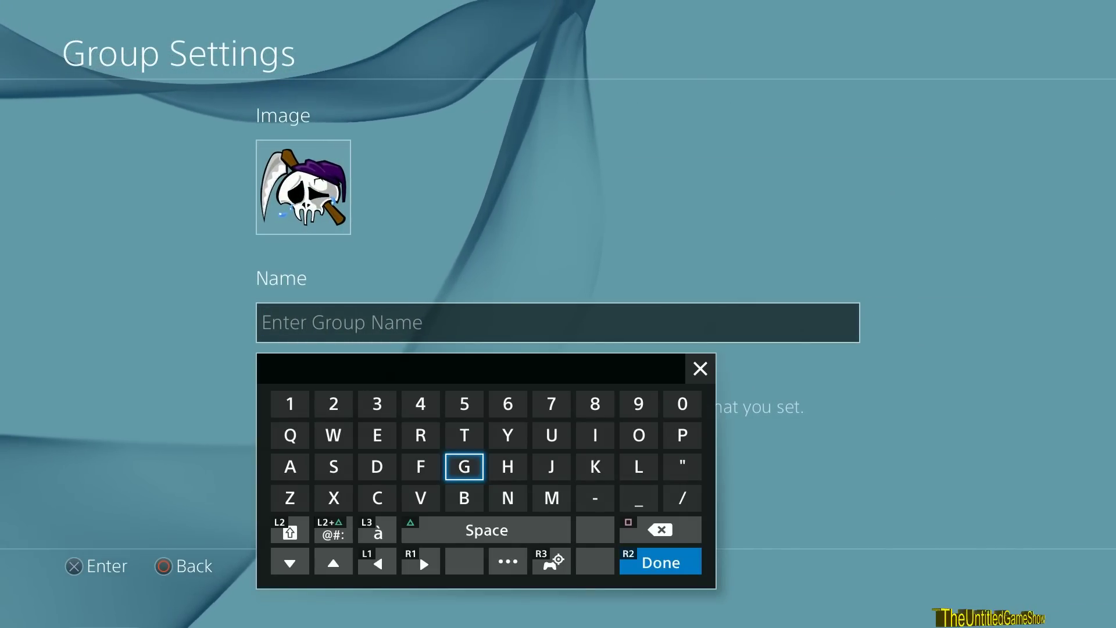
key(Left)
key(Left)
key(Right)
key(Right)
key(Right)
key(Right)
key(Up)
key(Return)
key(Right)
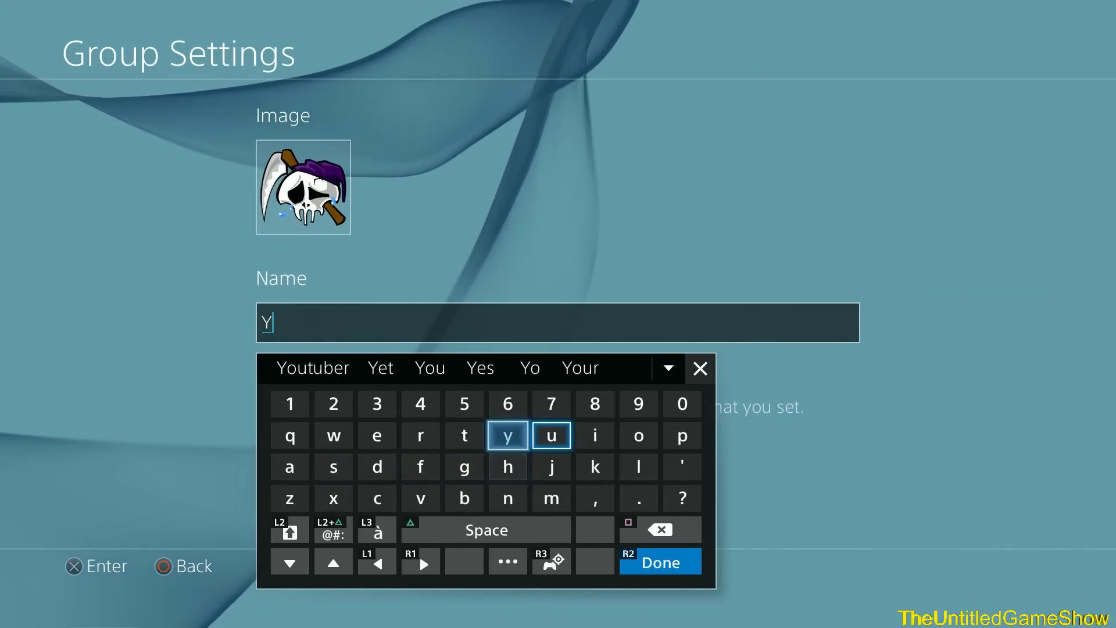
key(Right)
key(Right)
key(Return)
key(Left)
key(Left)
key(Return)
key(Left)
key(Left)
key(Left)
key(Left)
key(Left)
key(Up)
key(Up)
key(Return)
key(Down)
key(Right)
key(Down)
key(Return)
key(Return)
Confirm the name Youtubers and return to the renamed thread in the Messages list
key(Escape)
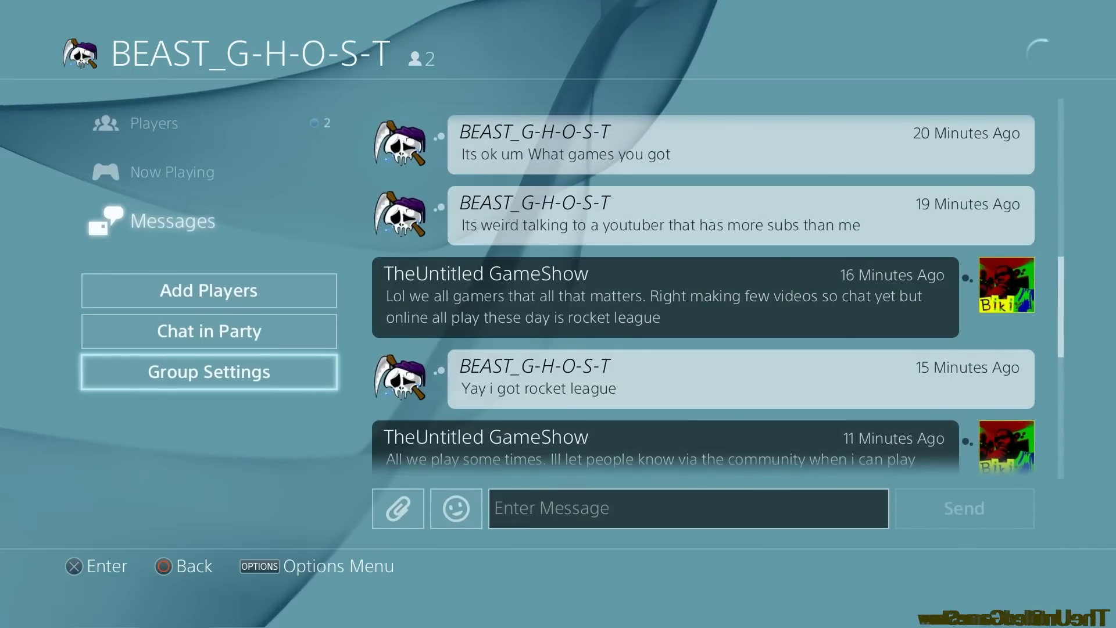
key(Escape)
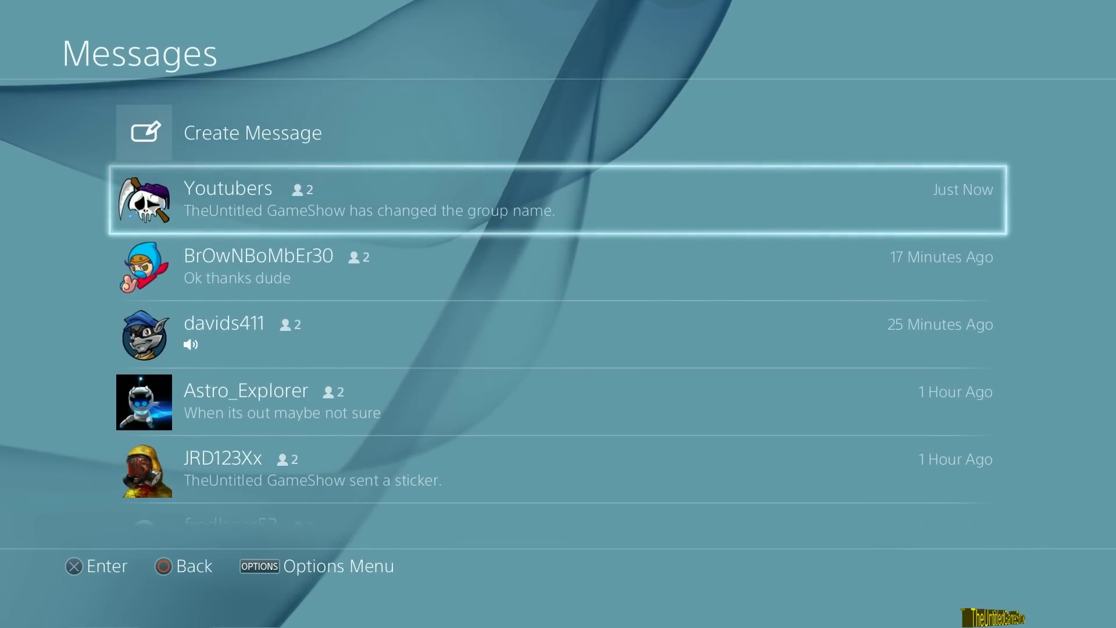
key(Down)
key(Up)
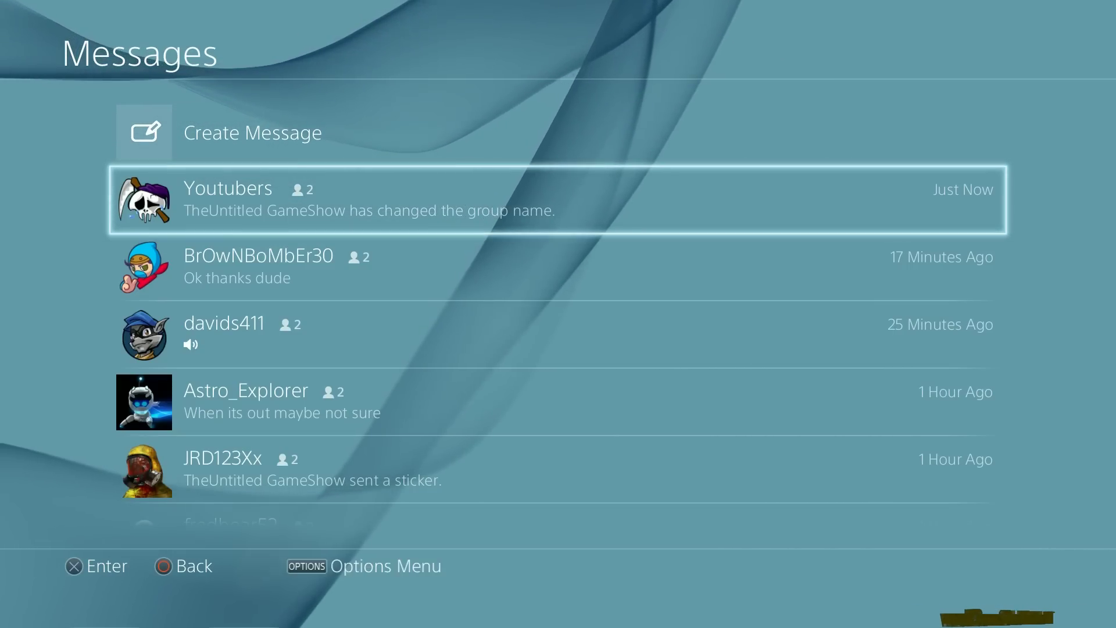
Reopen the group's settings and erase the name Youtubers
key(Return)
key(Left)
key(Left)
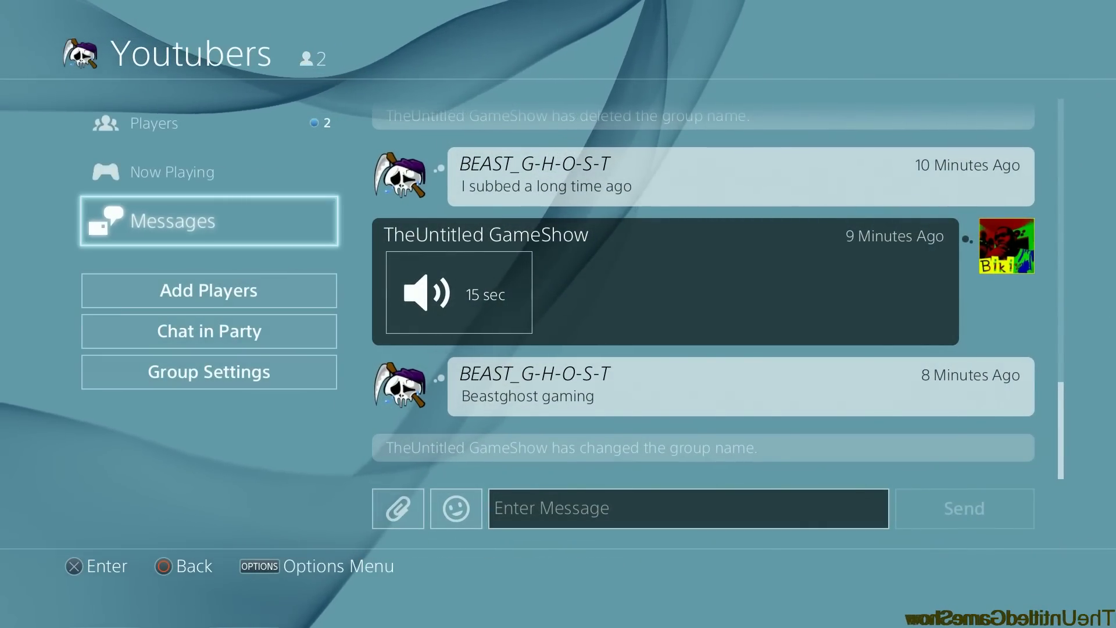
key(Down)
key(Down)
key(Down)
key(Return)
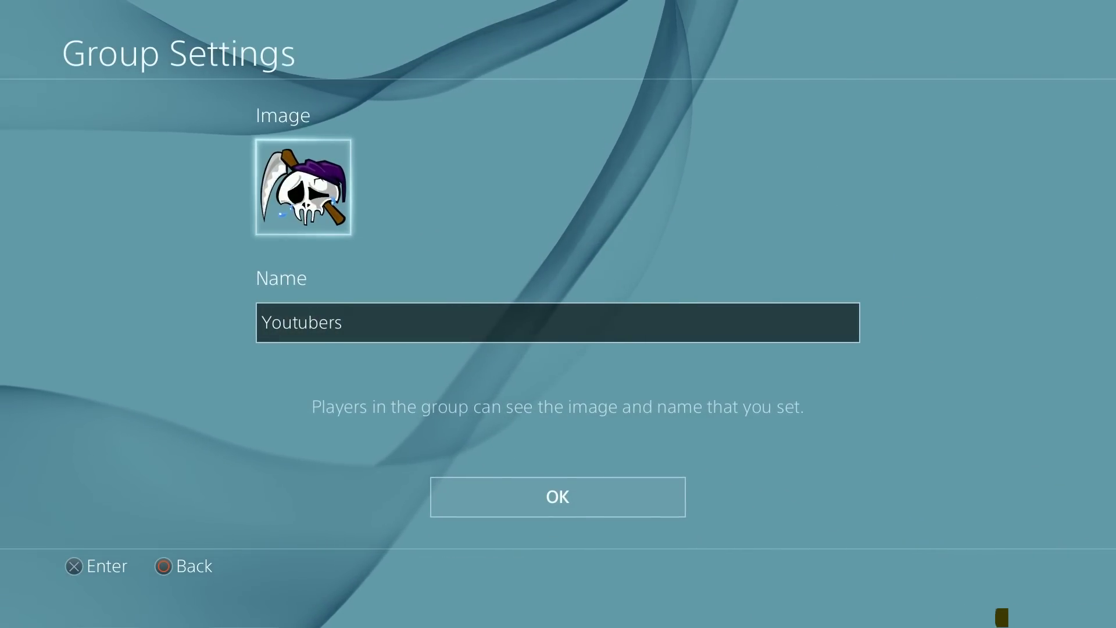
key(Down)
key(Return)
key(BackSpace)
key(BackSpace)
key(BackSpace)
key(Escape)
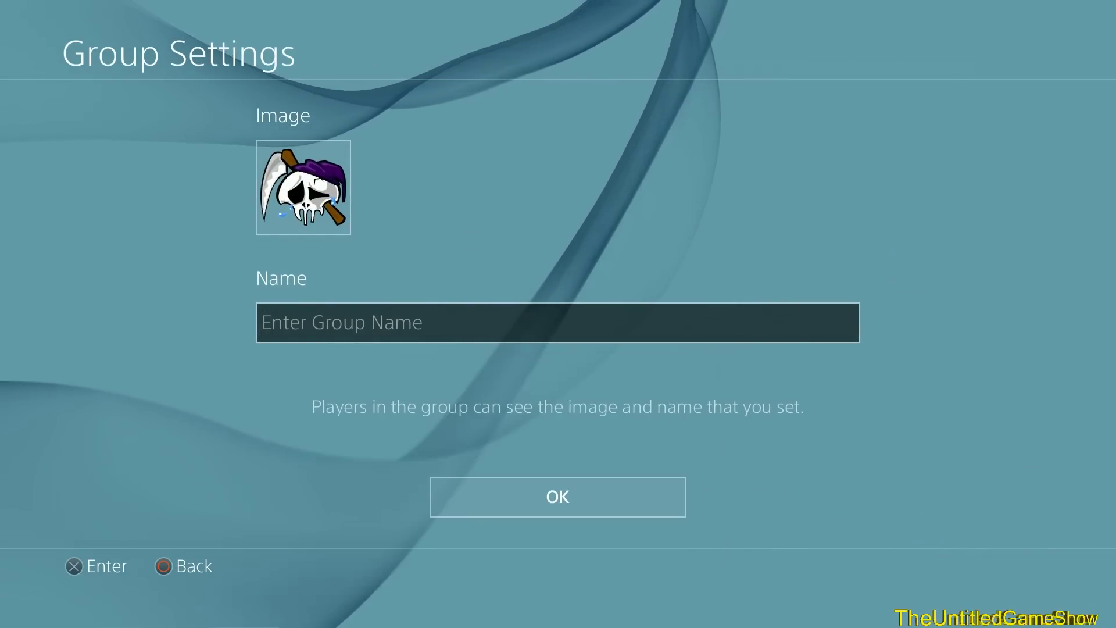
Set the group image to the anime-girl screenshot ending 013110, zoomed out slightly
key(Up)
key(Return)
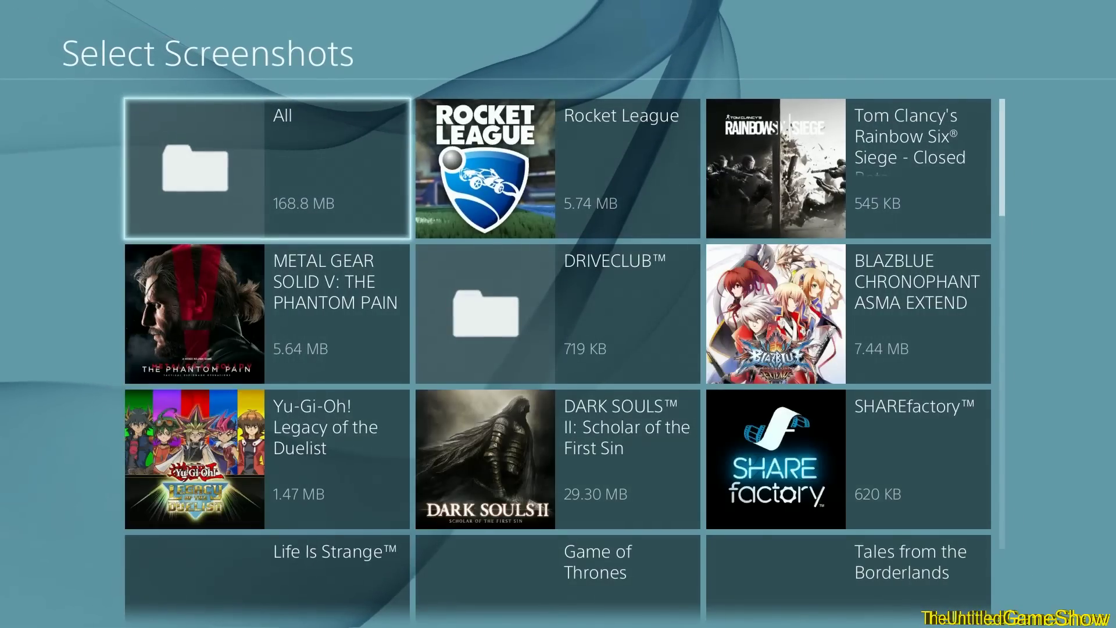
key(Down)
key(Down)
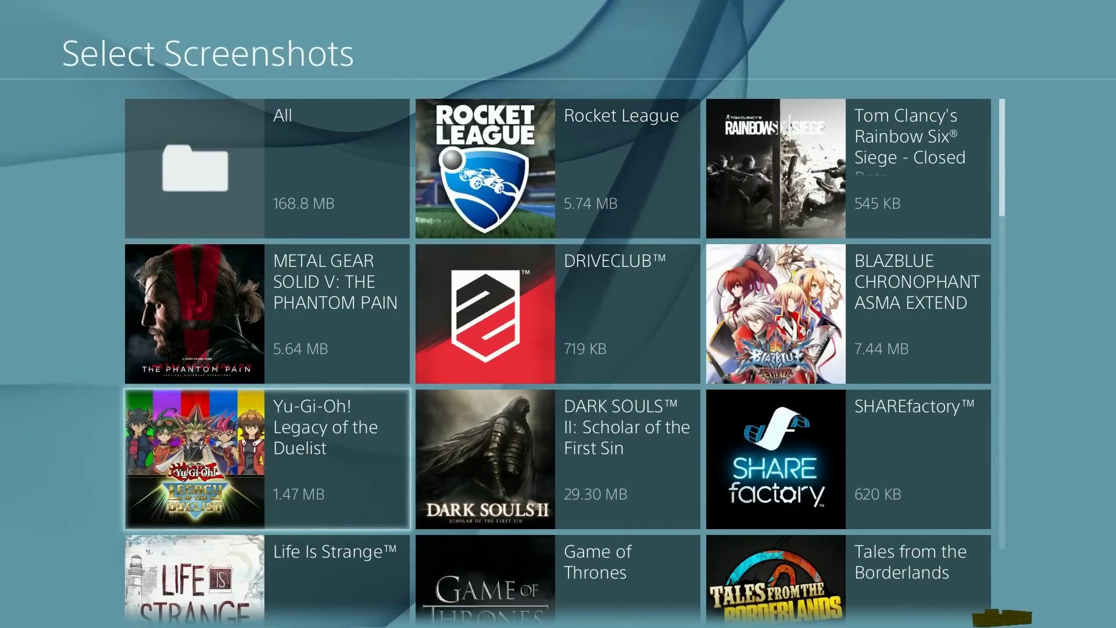
key(Up)
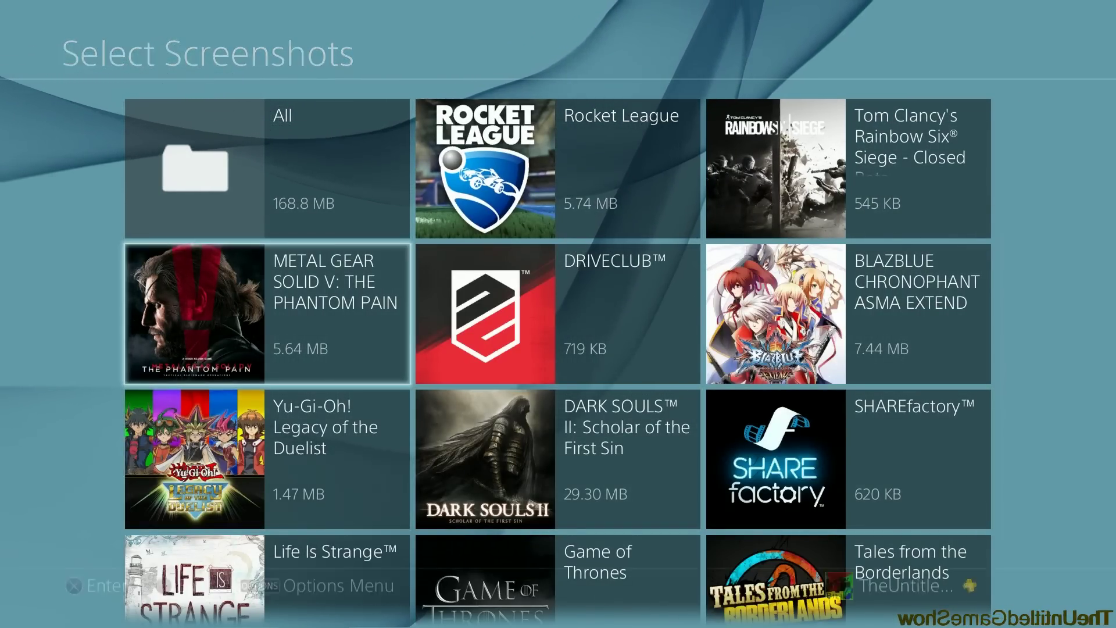
key(Return)
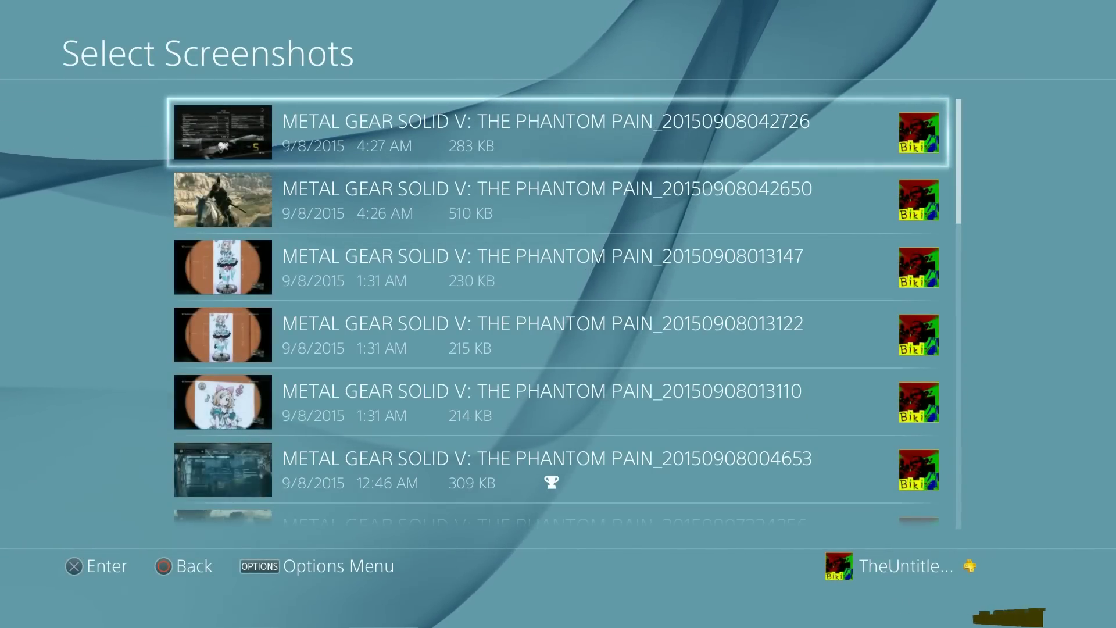
key(Down)
key(Return)
key(Up)
key(Left)
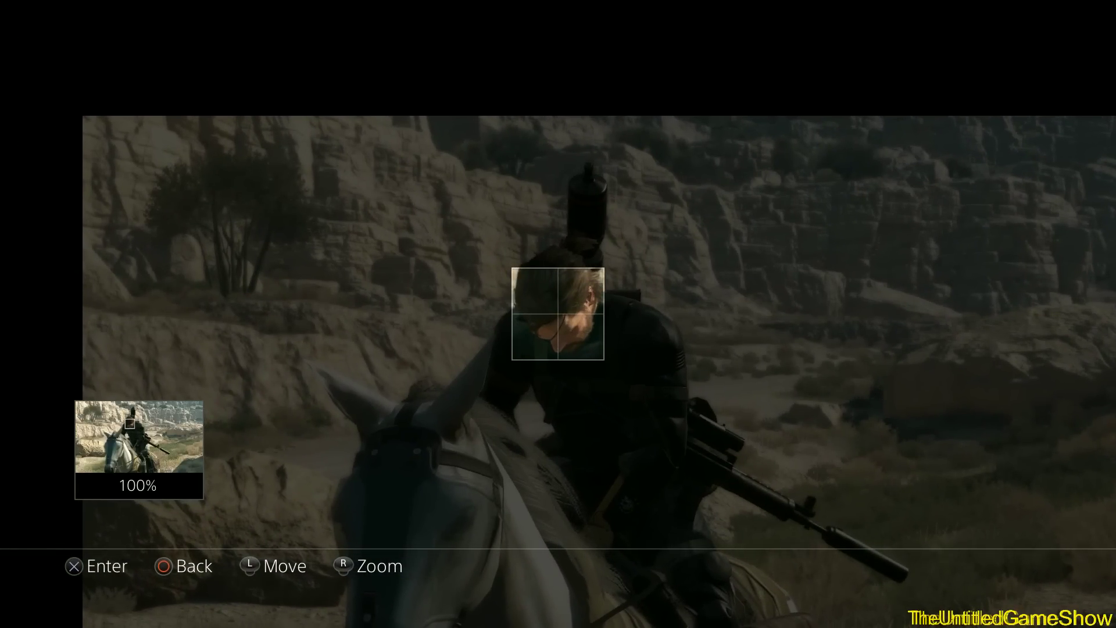
key(Escape)
key(Down)
key(Down)
key(Down)
key(Return)
key(minus)
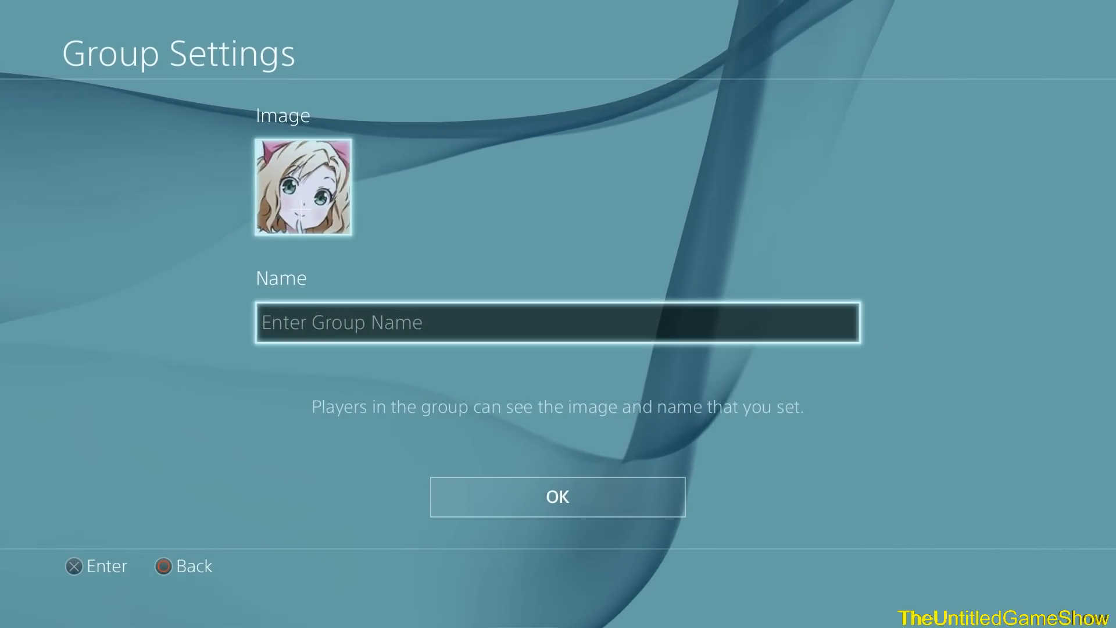
Name the group 'Anime', save the settings, and return to the conversations list
key(Return)
key(Left)
key(Left)
key(Left)
text(A)
key(Right)
key(Right)
key(Right)
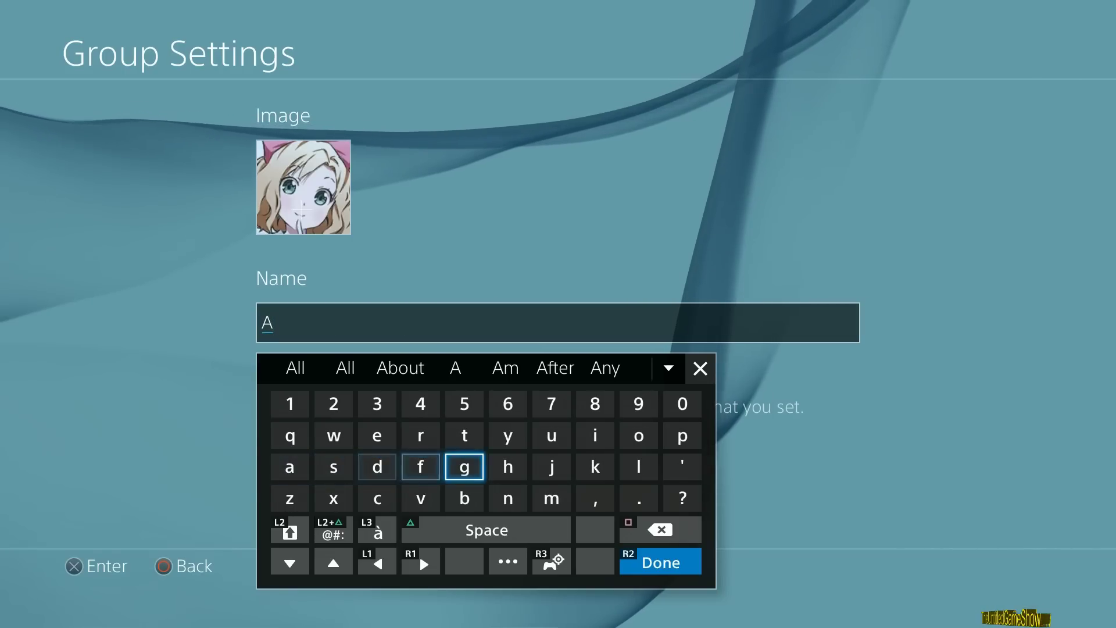
text(nim)
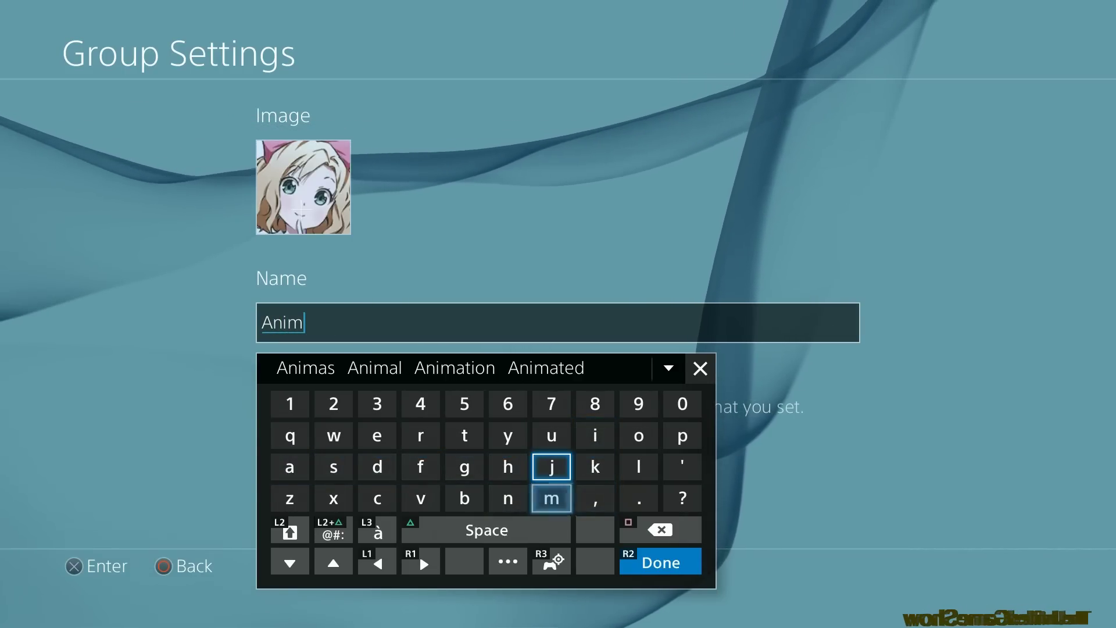
key(Up)
key(Left)
key(Left)
key(Left)
key(Left)
text(e)
key(Return)
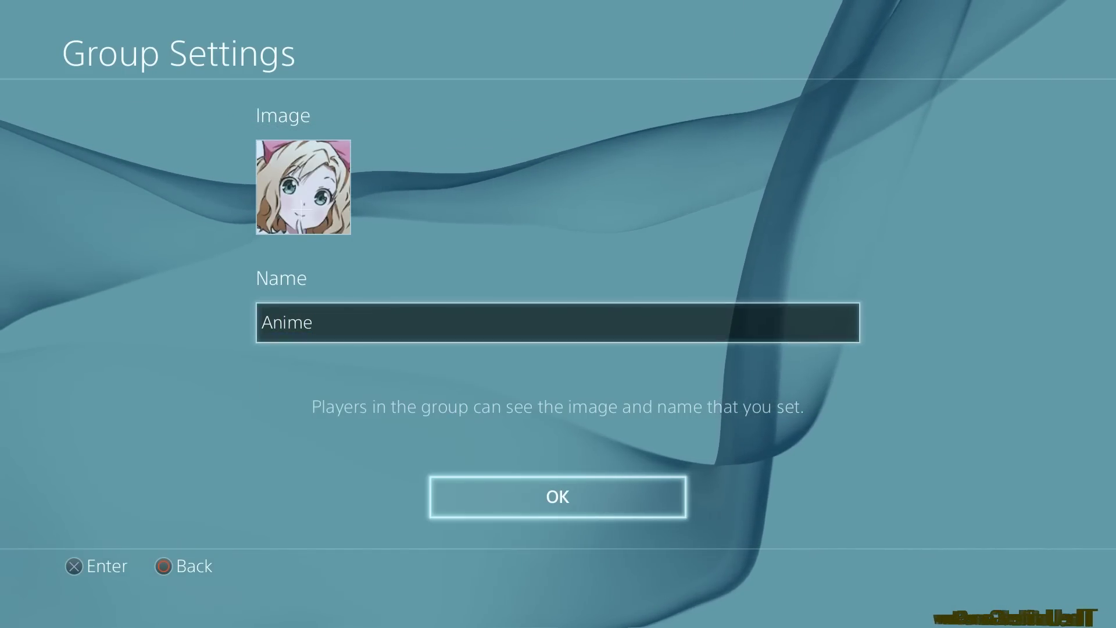
key(Return)
key(Escape)
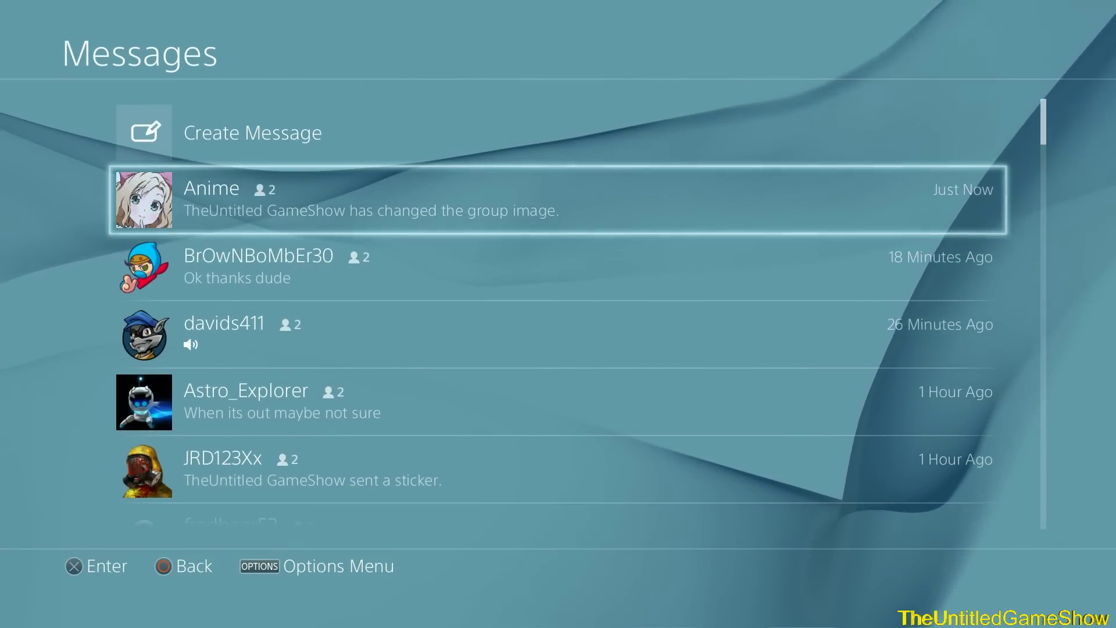
key(Return)
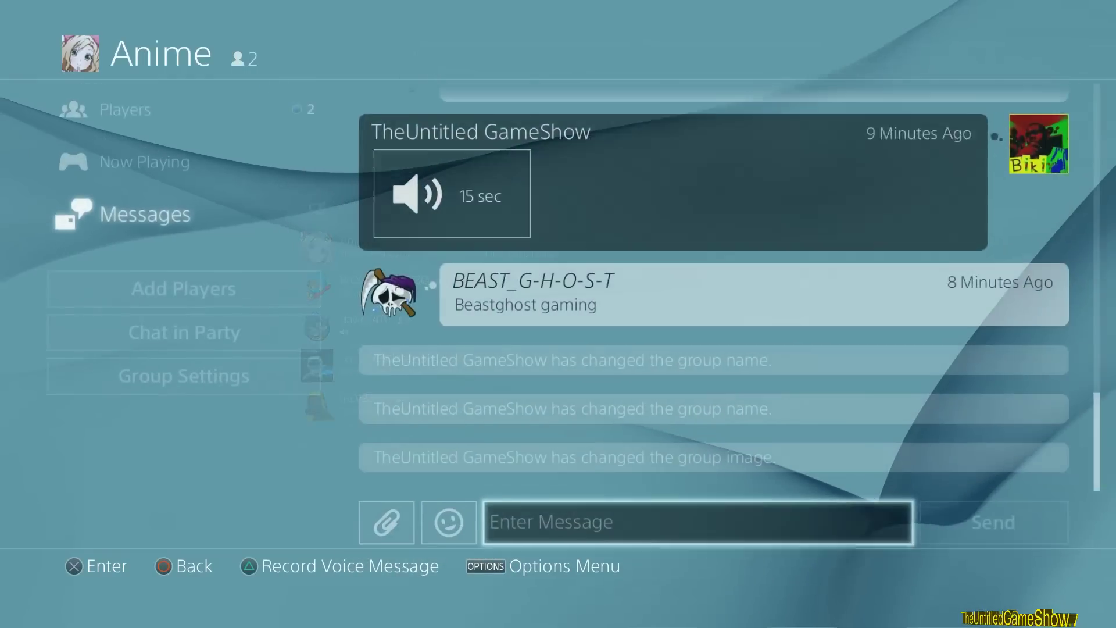
key(Left)
key(Left)
key(Left)
key(Down)
key(Down)
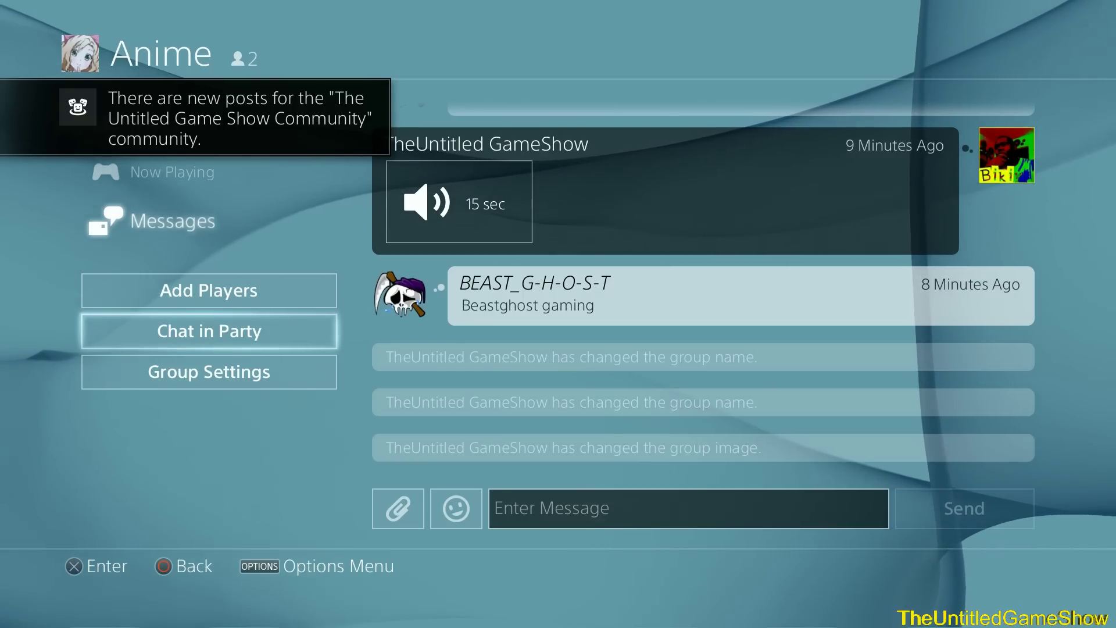
key(Up)
key(Return)
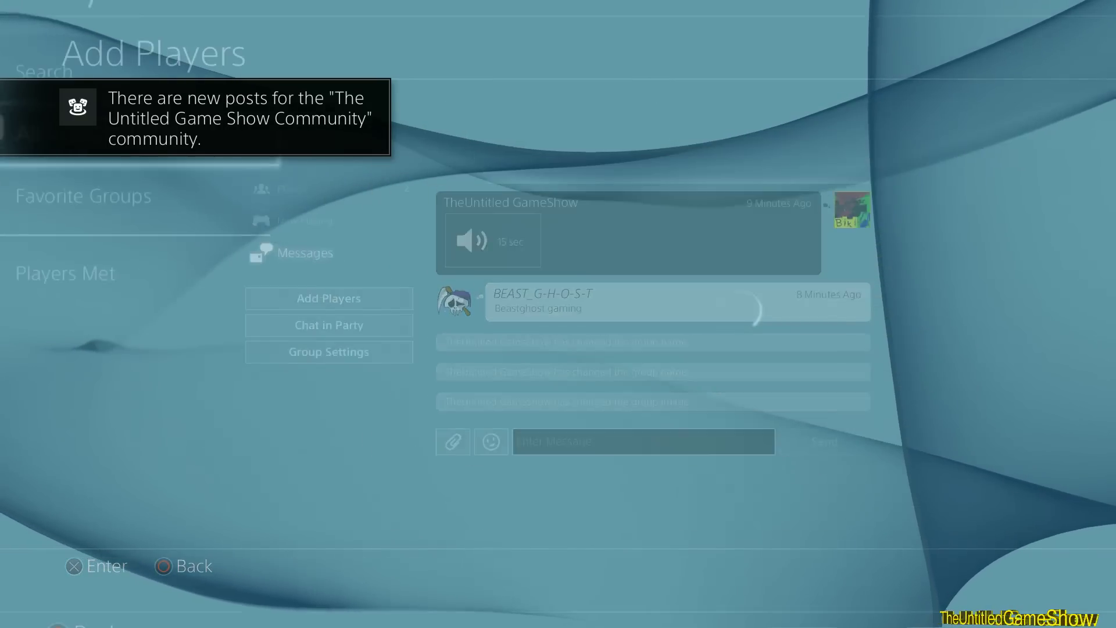
key(Right)
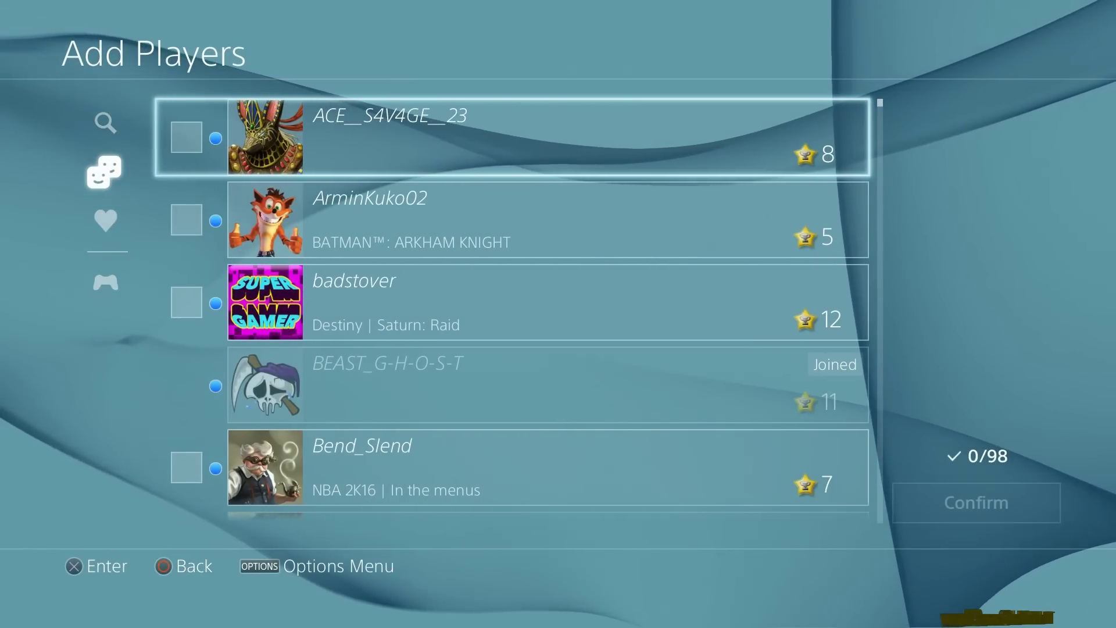
key(Left)
key(Down)
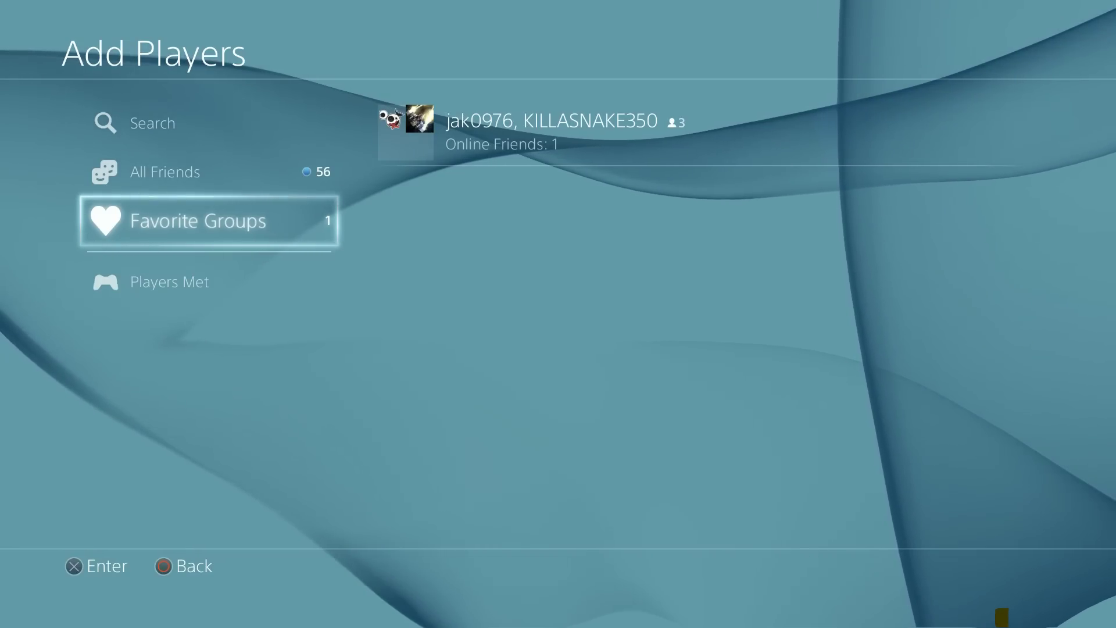
key(Escape)
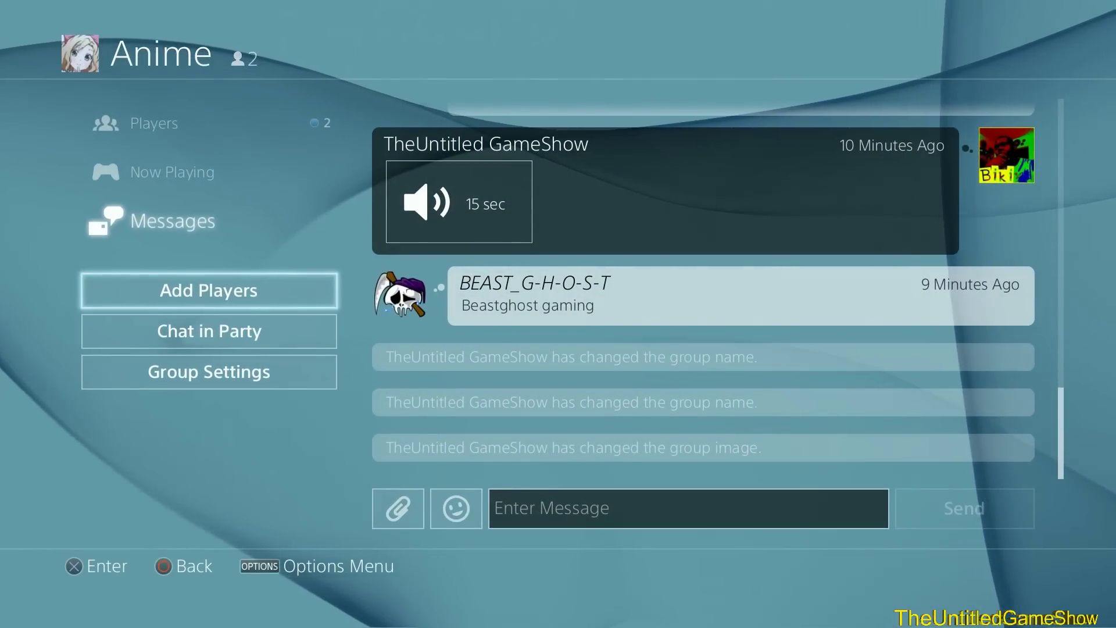
Add the Anime conversation to Favorite Groups via its options menu
key(Right)
key(Escape)
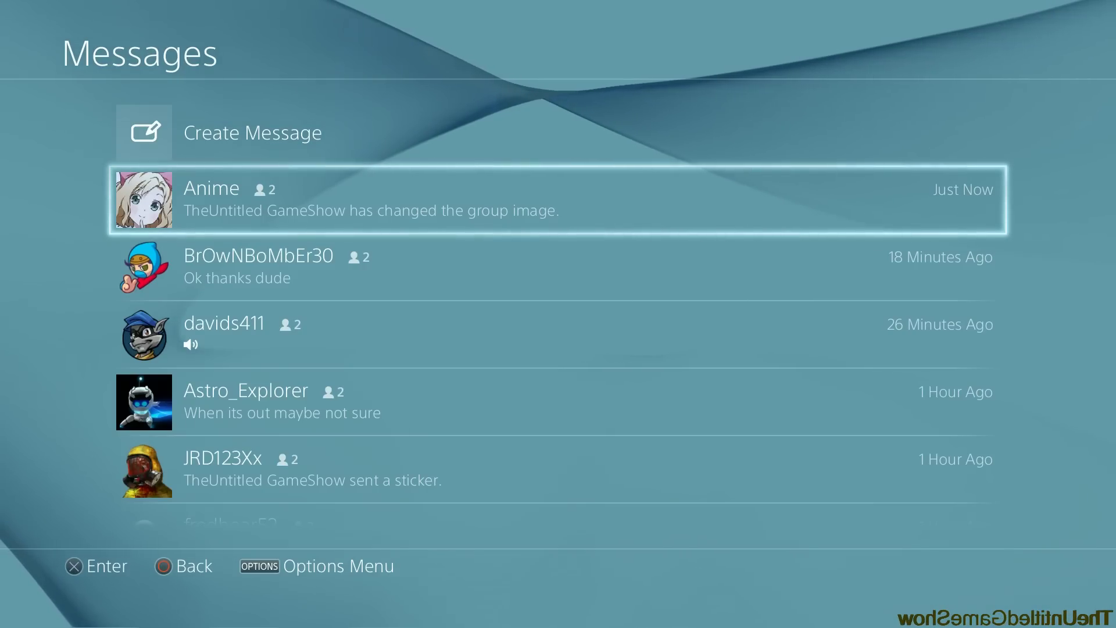
key(Menu)
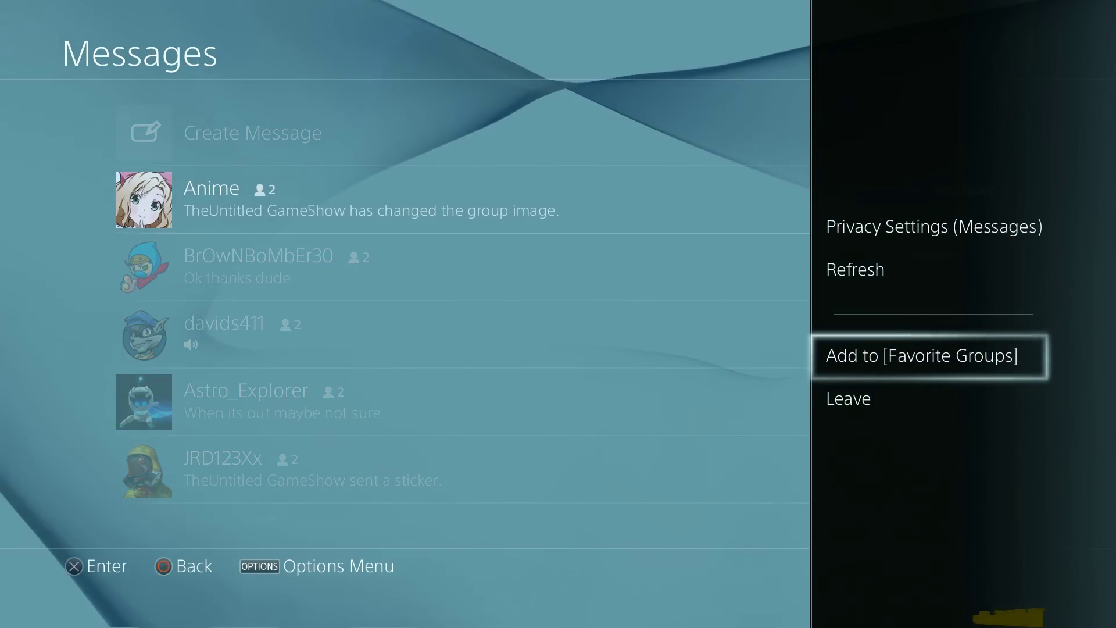
key(Return)
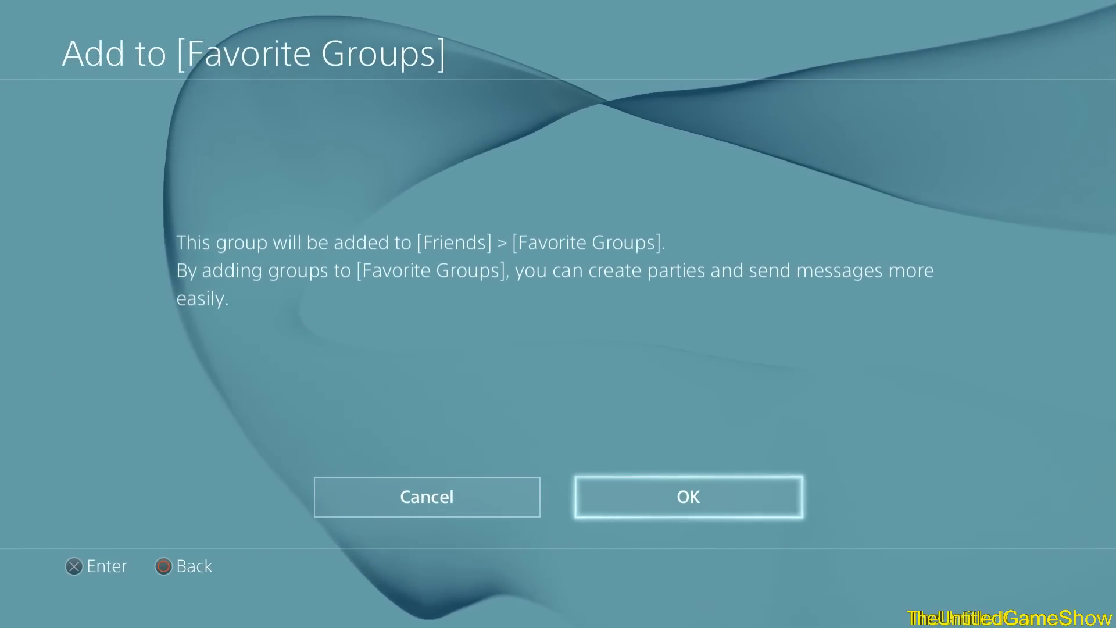
key(Return)
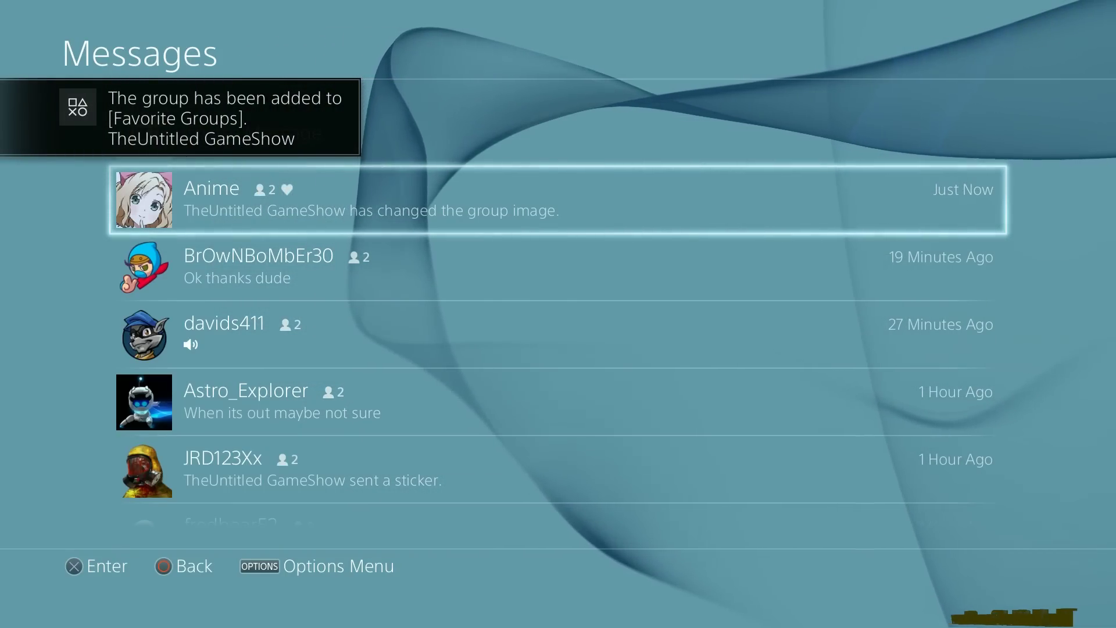
Look at the next conversation, then return to the home screen
key(Down)
key(Return)
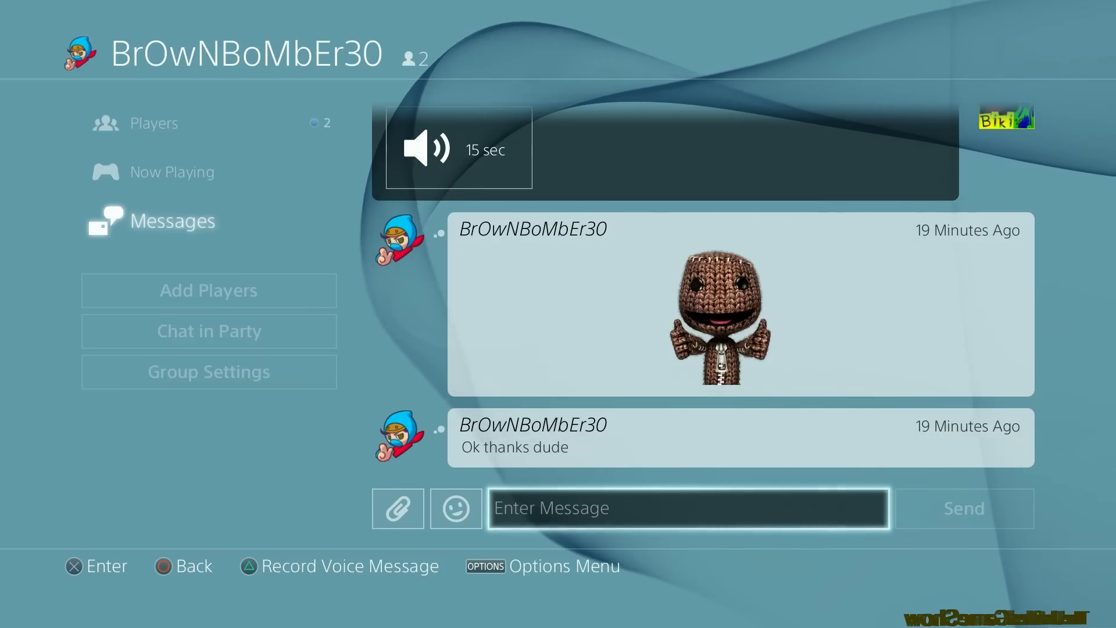
key(Escape)
key(Escape)
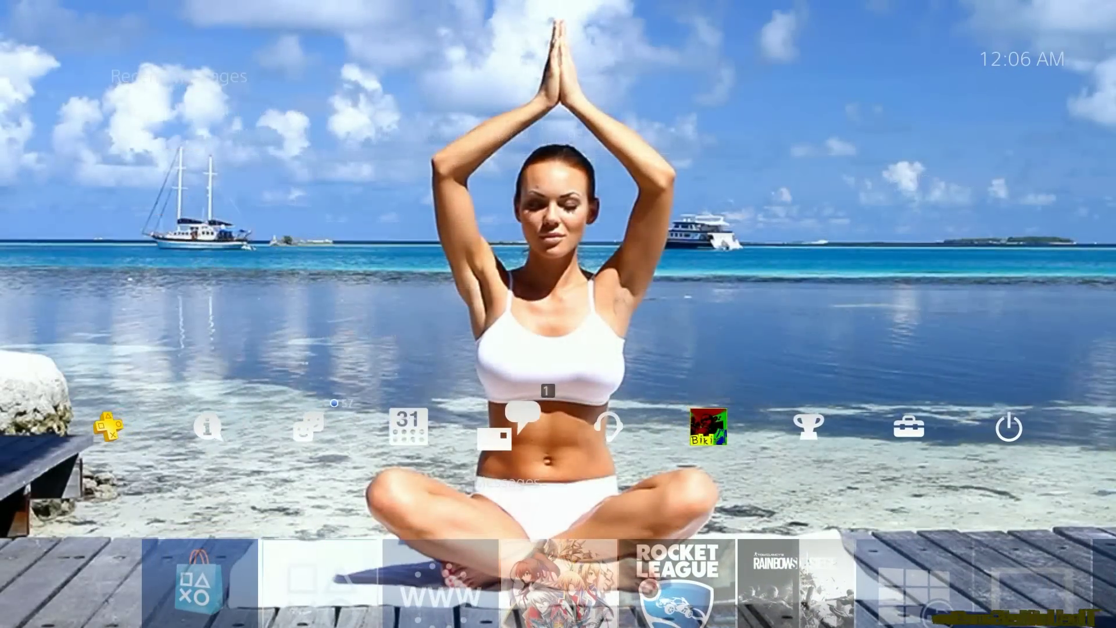
Open Friends, browse Favorite Groups and Communities, then select Anime under Favorite Groups
key(Left)
key(Left)
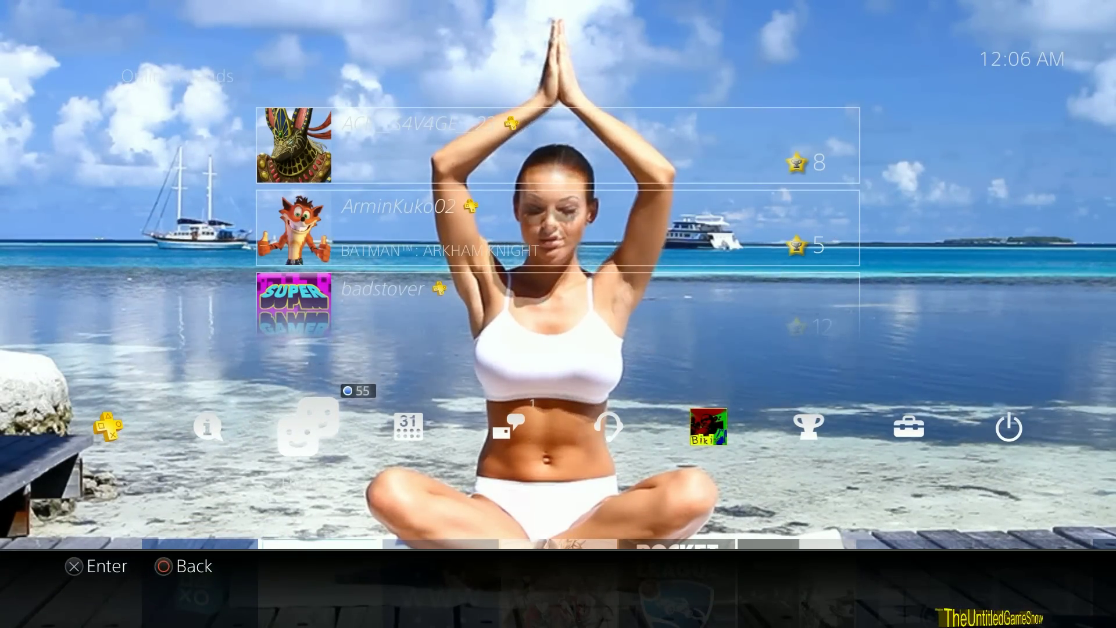
key(Return)
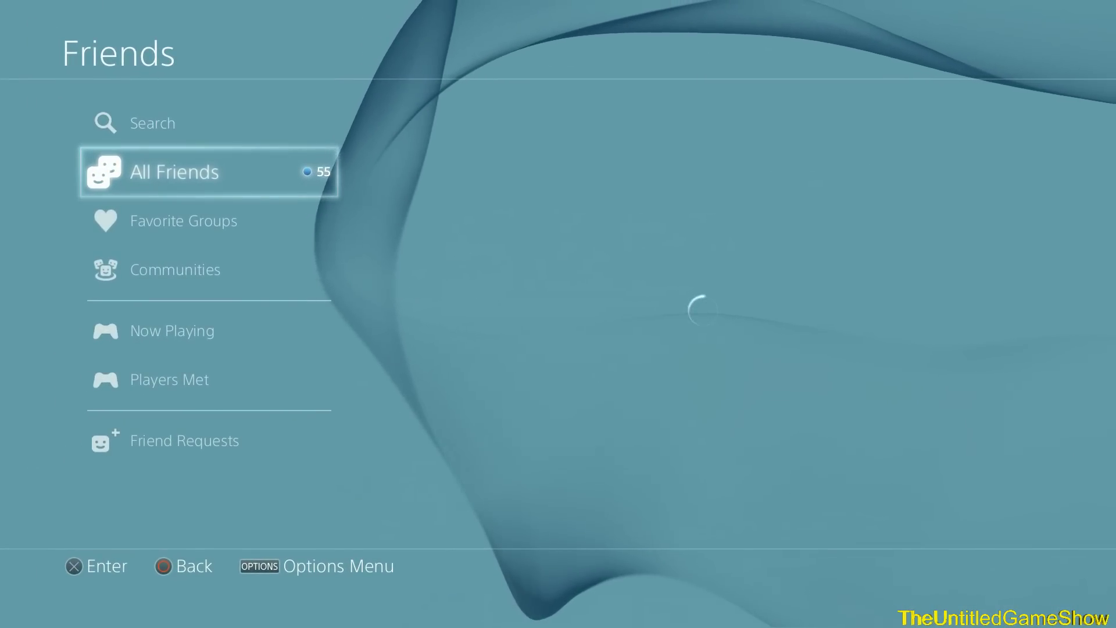
key(Down)
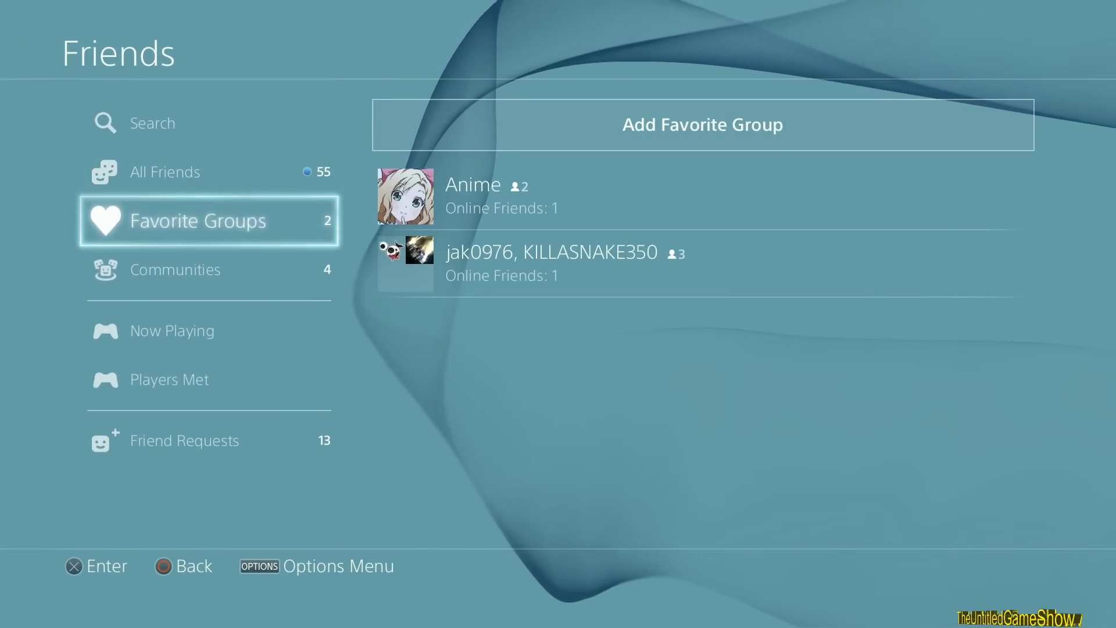
key(Down)
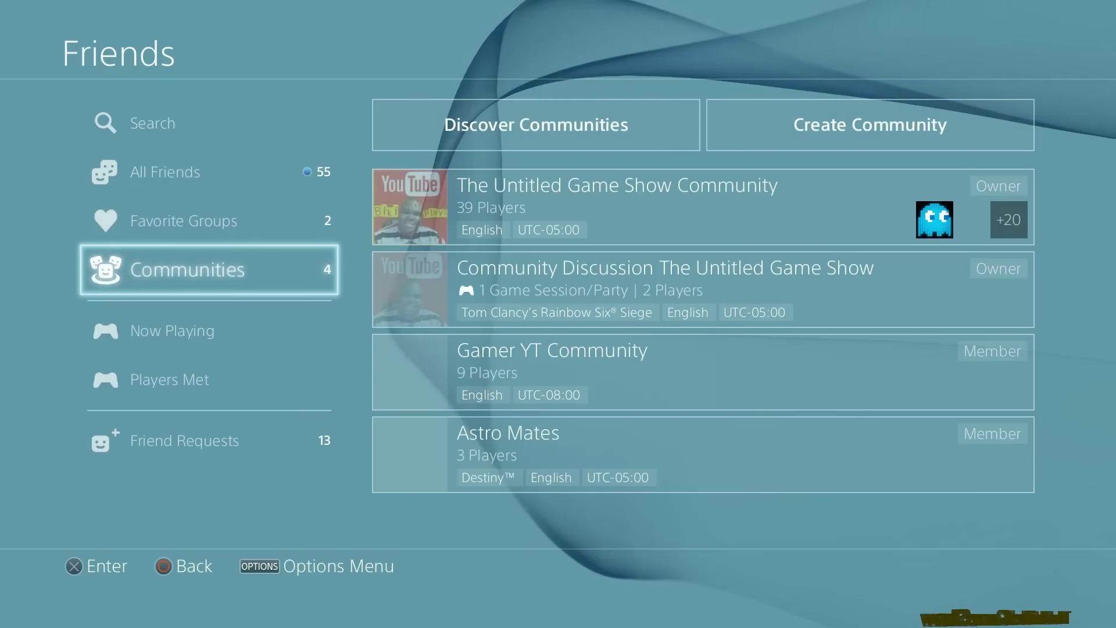
key(Down)
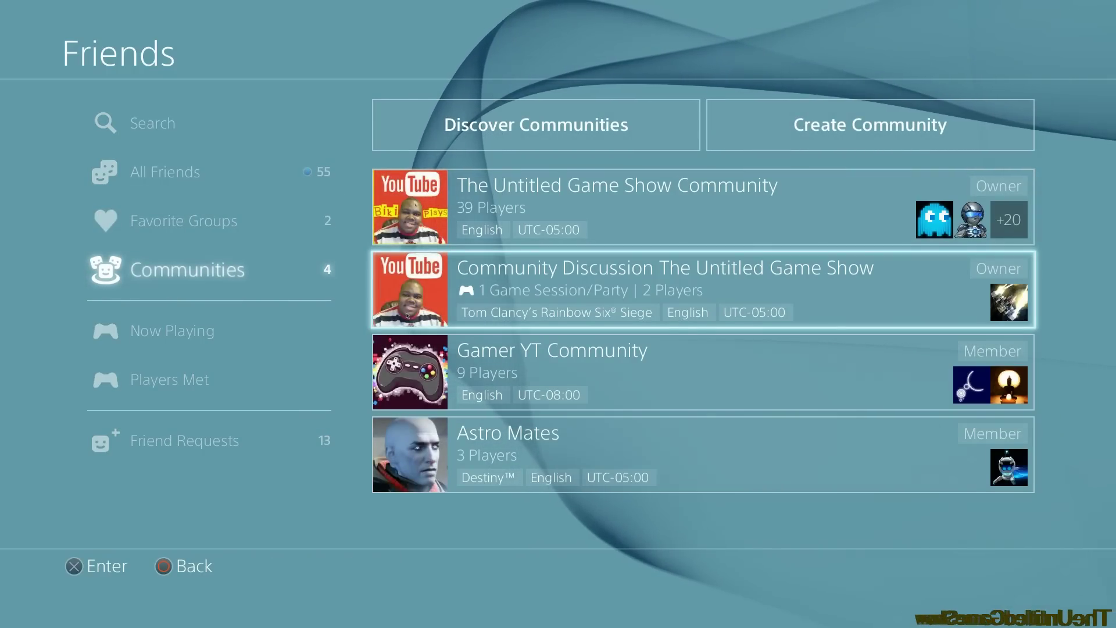
key(Left)
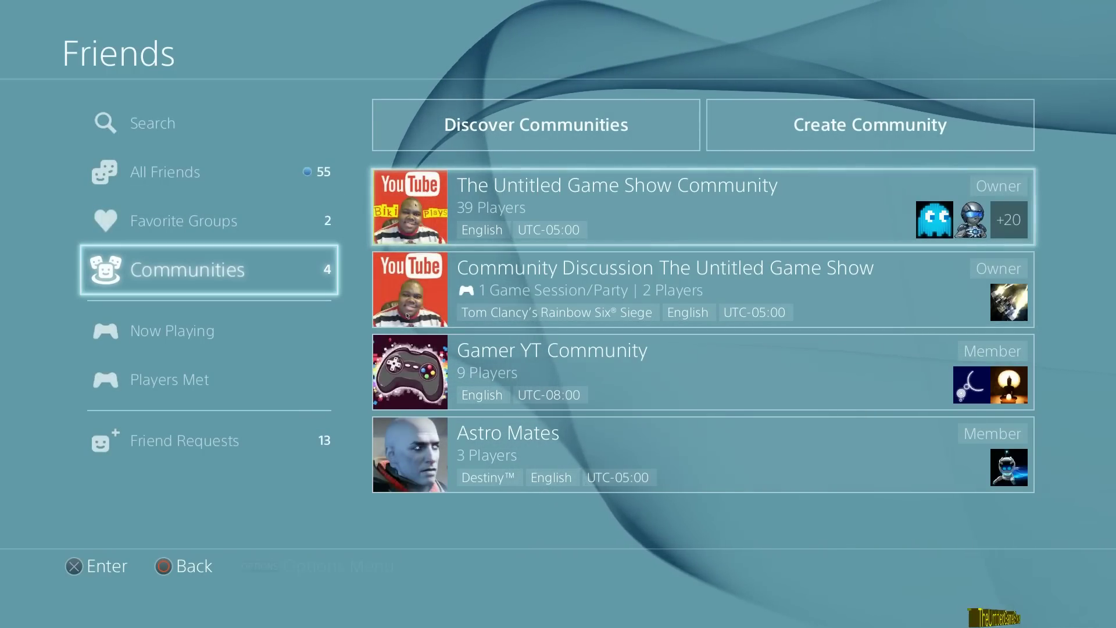
key(Up)
key(Right)
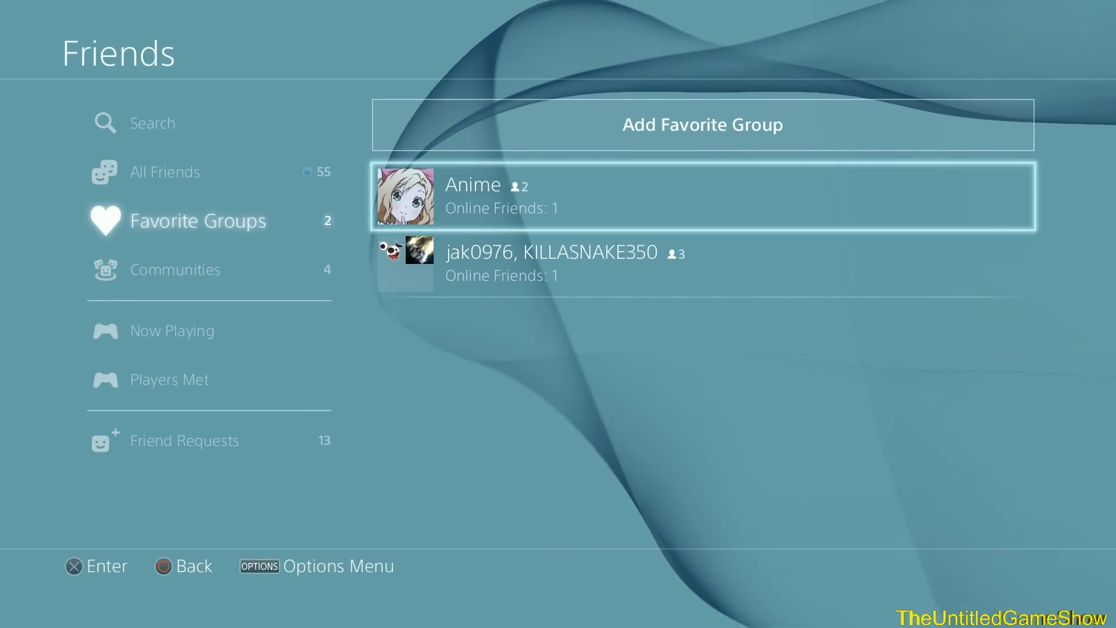
Open the second favourite group, start Chat in Party, then back out of Invite Players
key(Down)
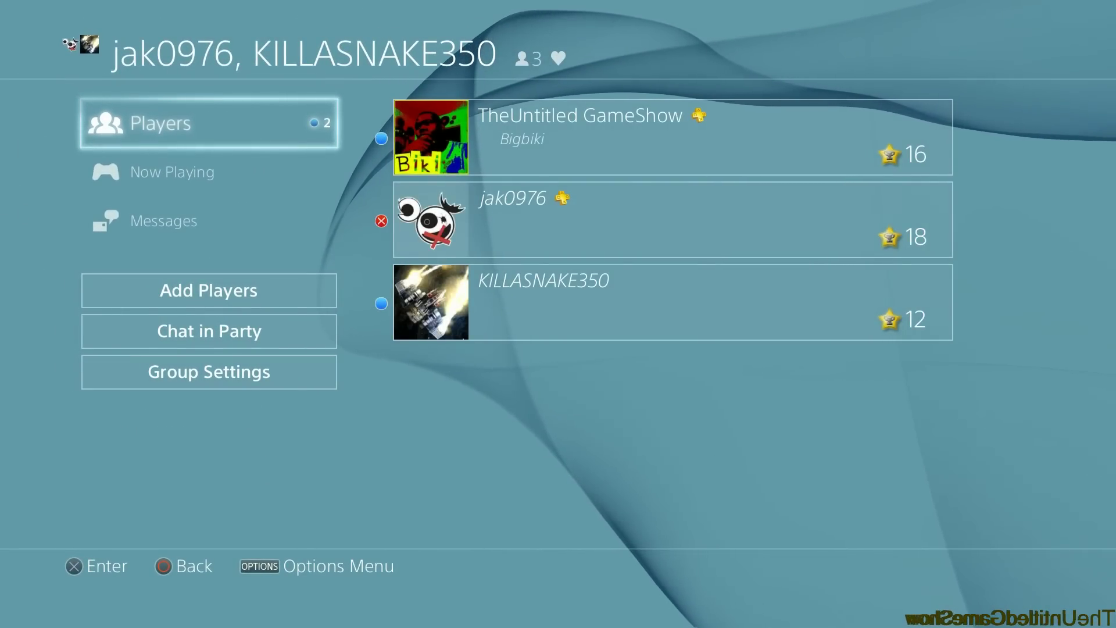
key(Down)
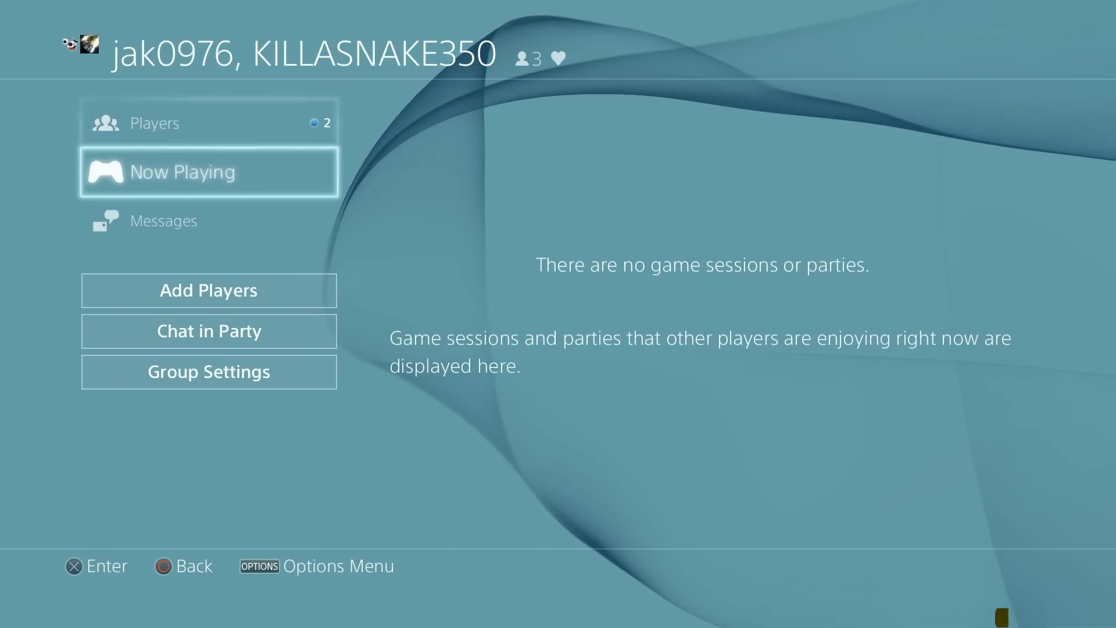
key(Down)
key(Down)
key(Down)
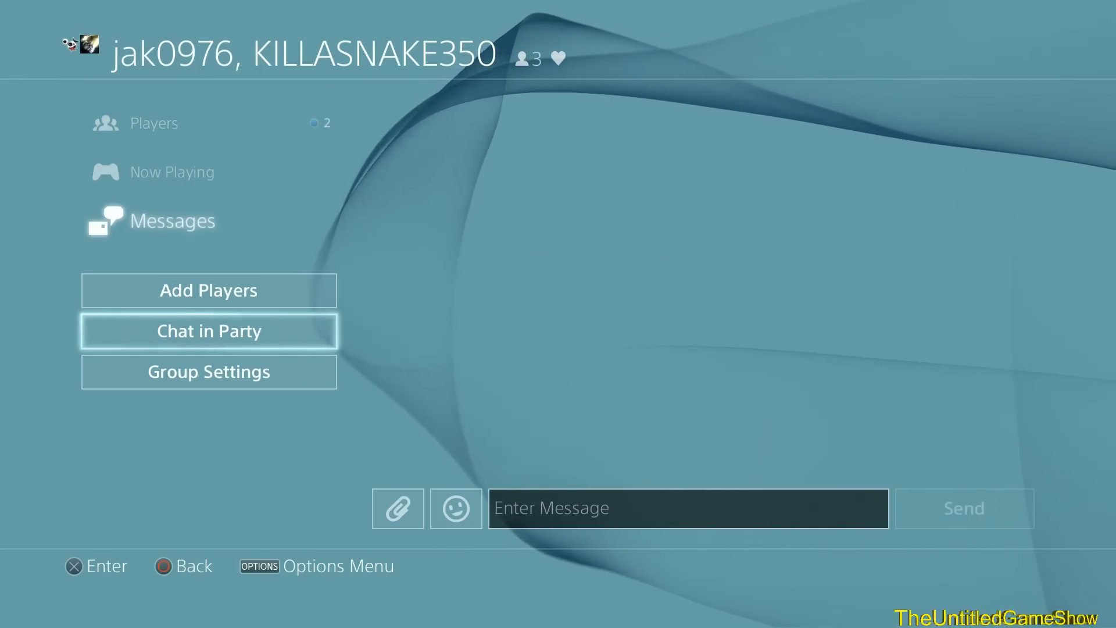
key(Return)
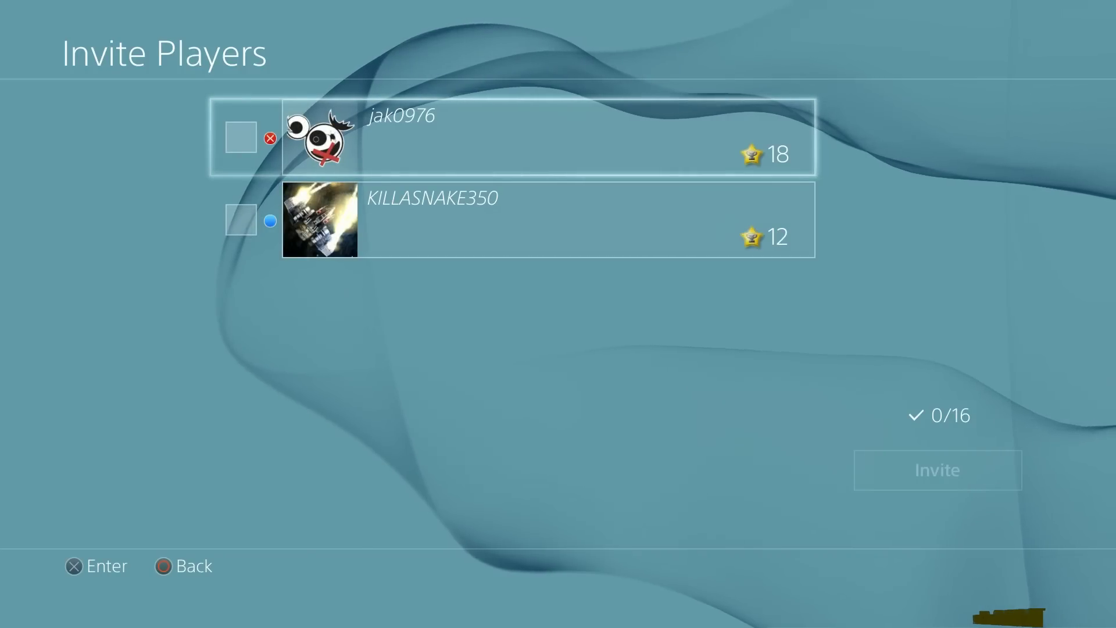
key(Escape)
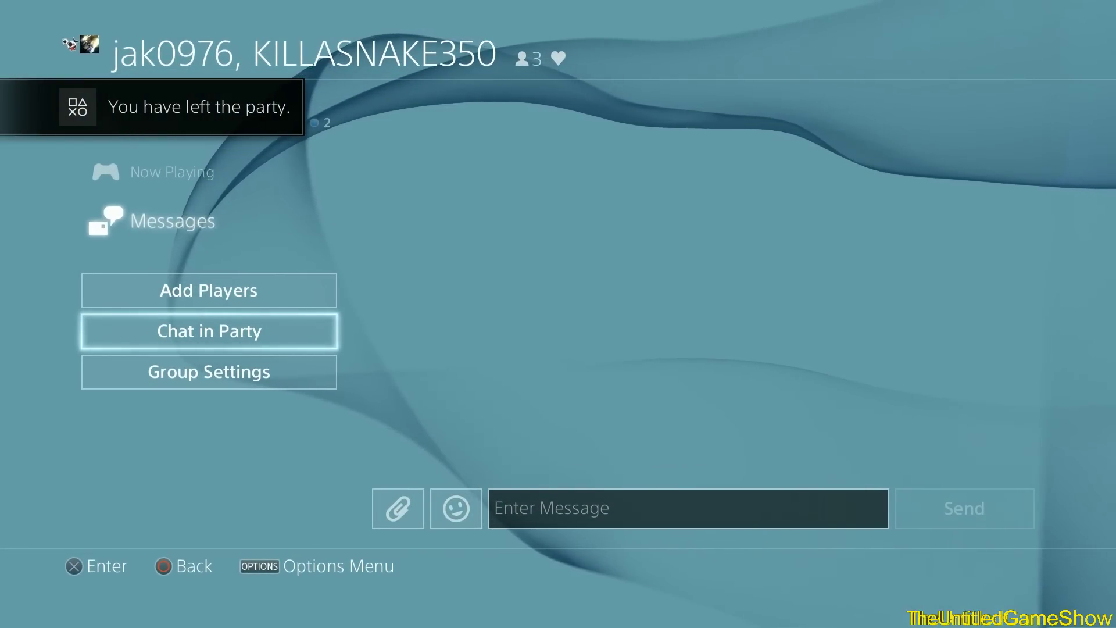
Open the group's sticker panel and browse the packs to the Uncharted pack
key(Right)
key(Left)
key(Left)
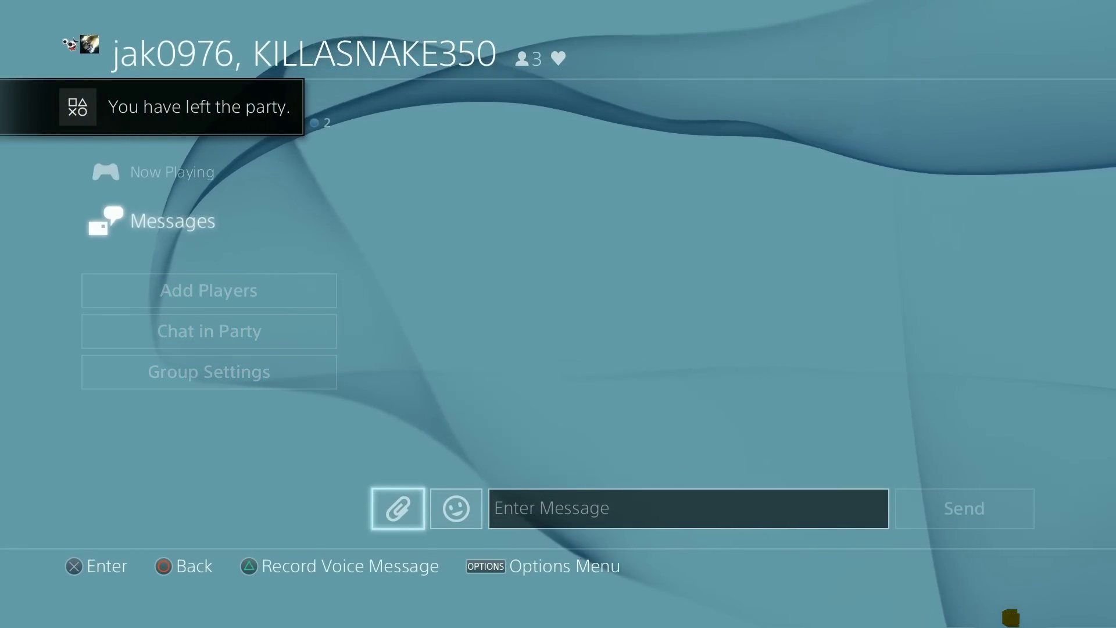
key(Return)
key(Escape)
key(Right)
key(Return)
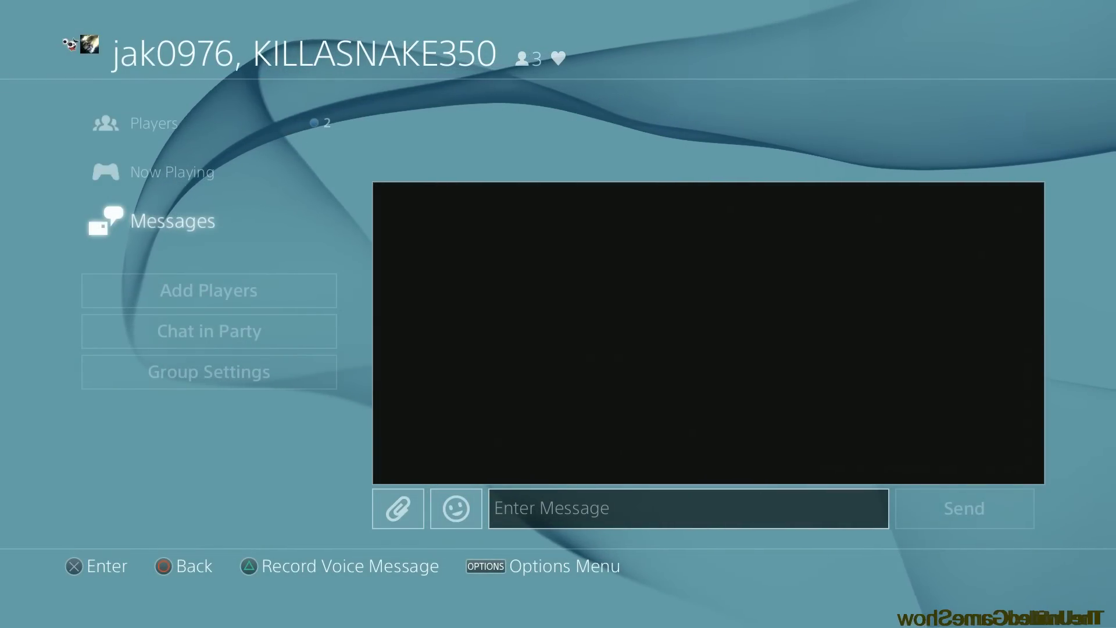
key(Right)
key(Right)
key(Right)
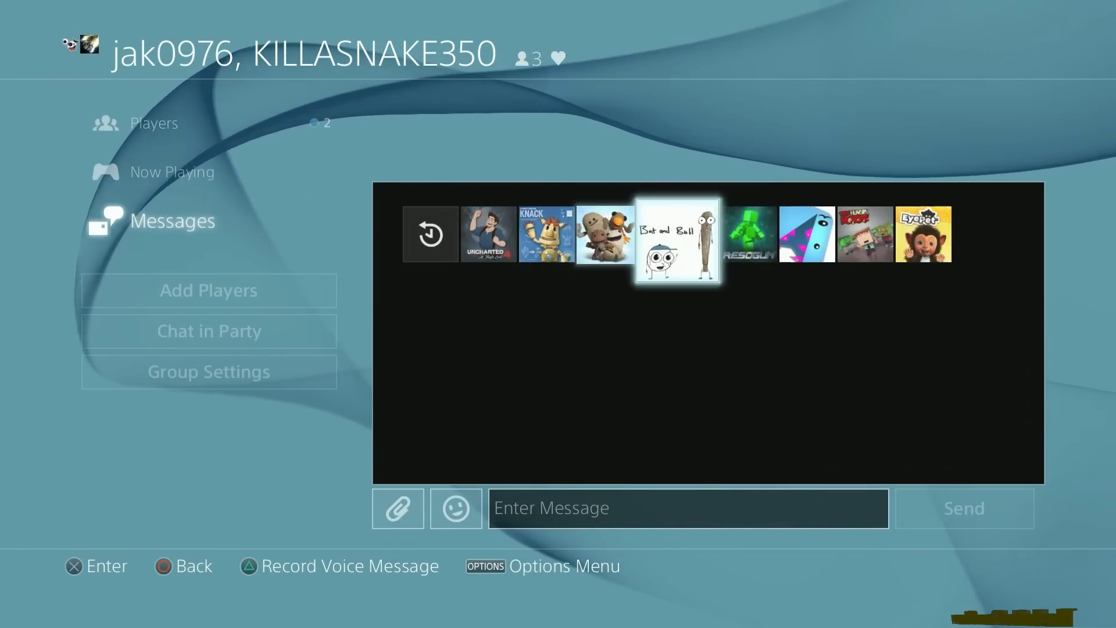
key(Right)
key(Right)
key(Left)
key(Left)
key(Left)
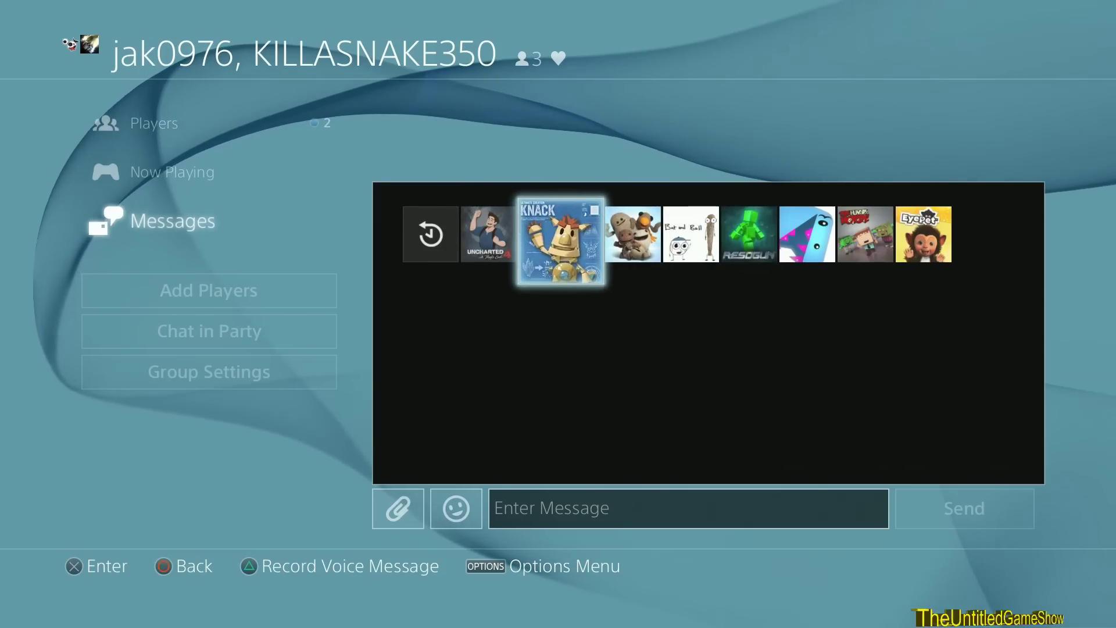
key(Left)
Look through the Uncharted stickers, then close the panel unsent and return to Friends
key(Down)
key(Down)
key(Right)
key(Right)
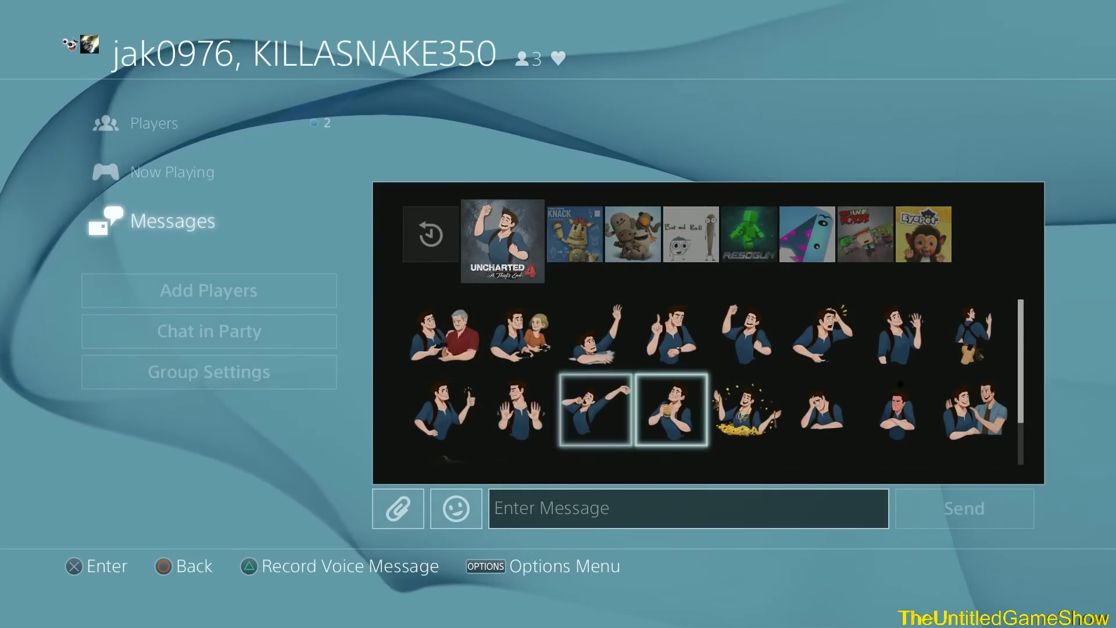
key(Right)
key(Right)
key(Up)
key(Up)
key(Escape)
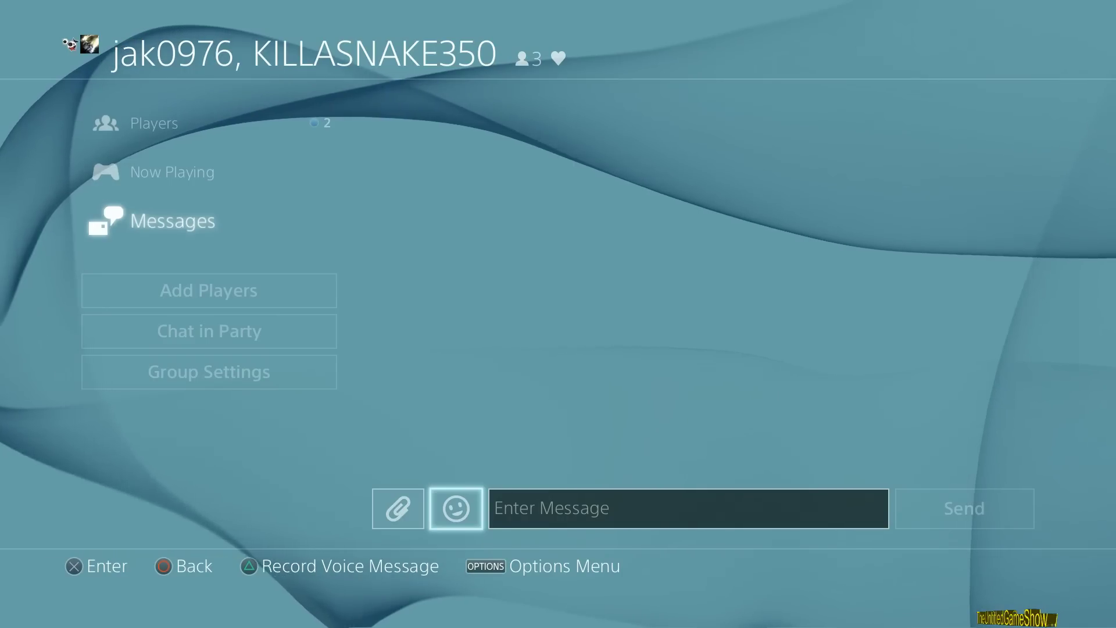
key(Escape)
key(Escape)
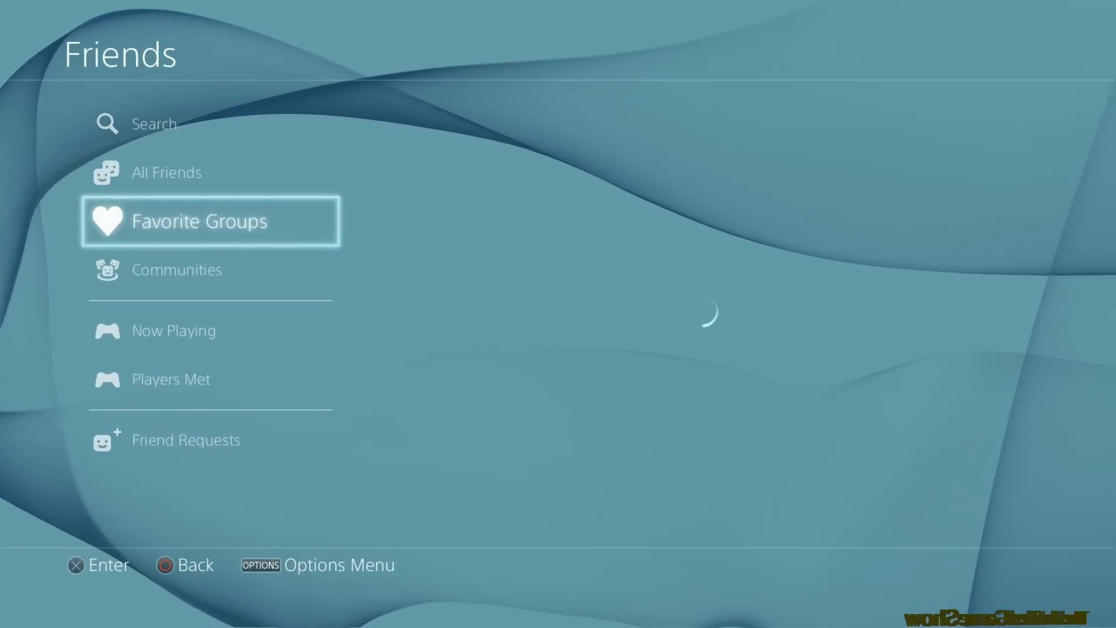
key(Escape)
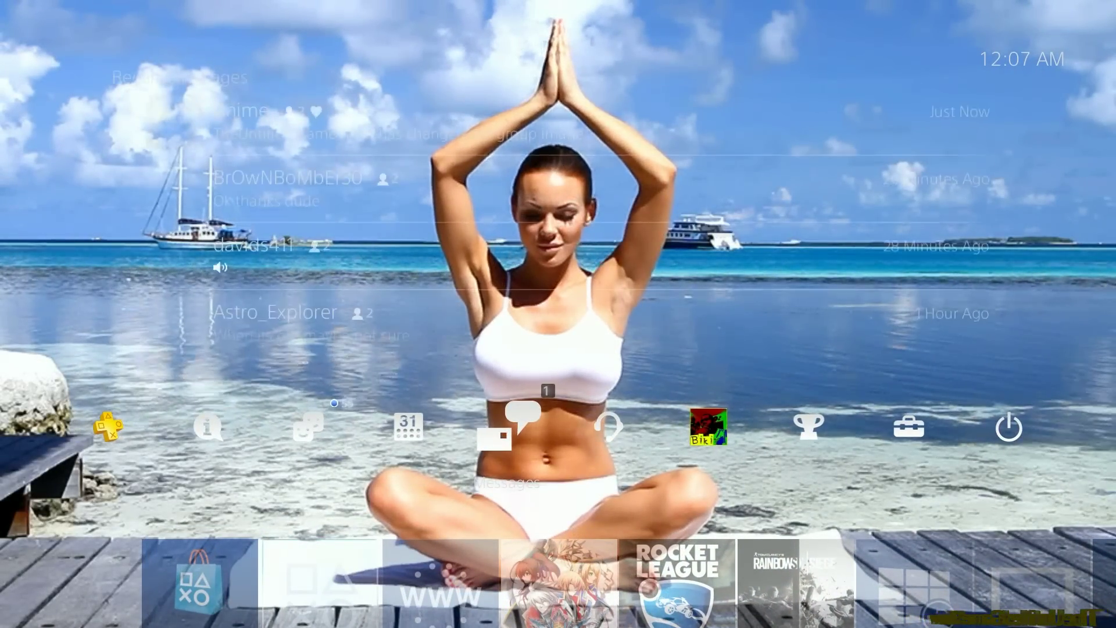
Open the Anime group conversation from Messages on the home screen
key(Return)
key(Down)
key(Return)
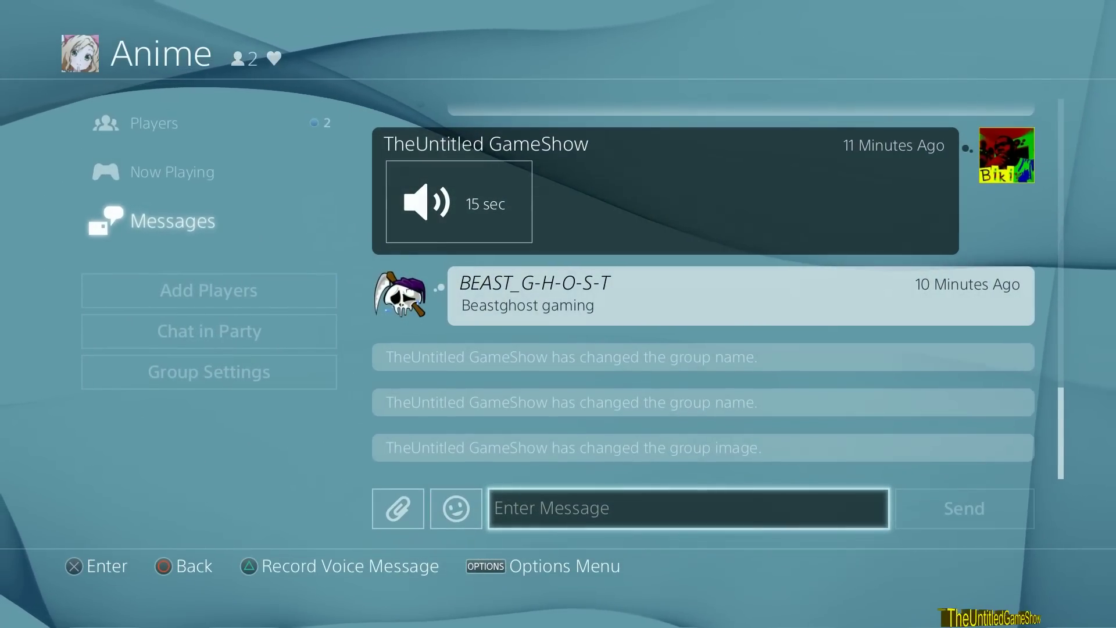
click(457, 508)
click(688, 508)
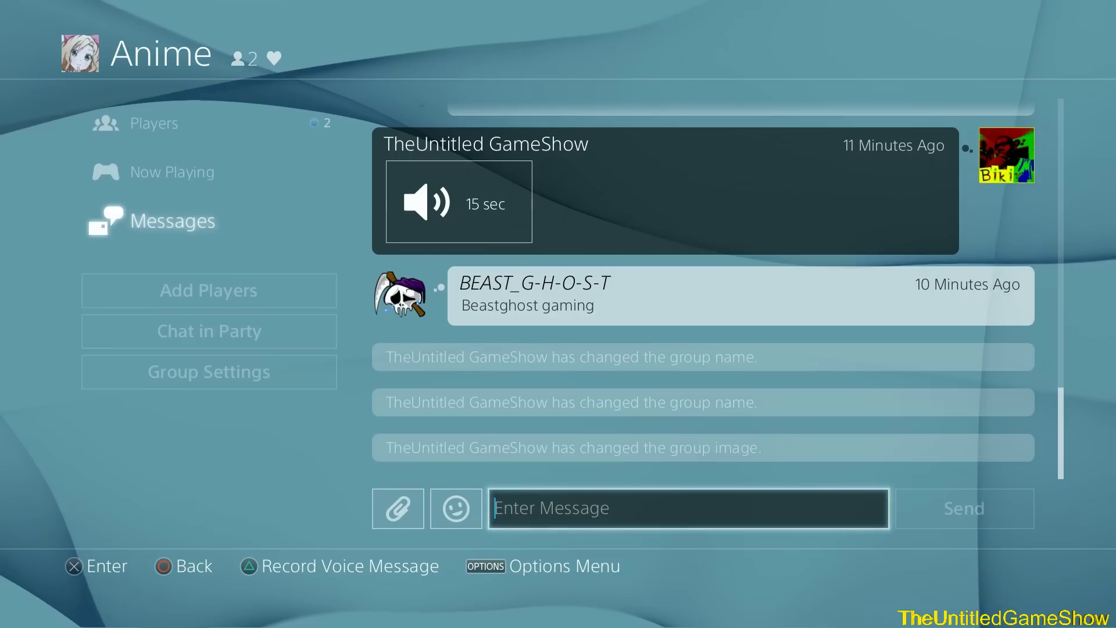
key(Return)
key(Escape)
Send the thumbs-up sticker from the Uncharted 4 sticker pack
key(Left)
key(Return)
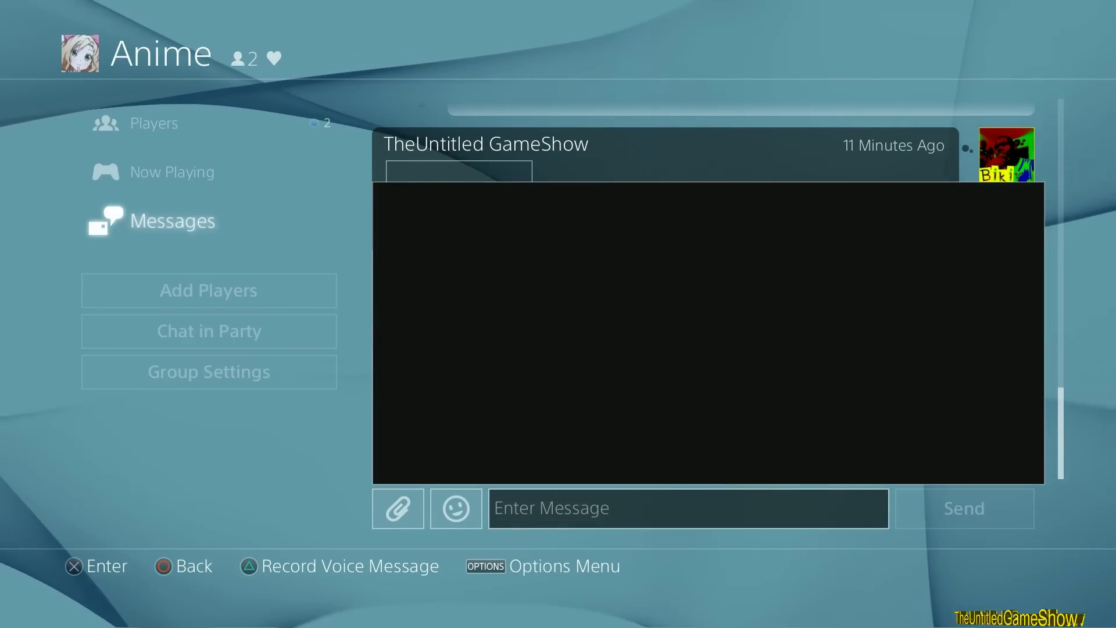
key(Right)
key(Down)
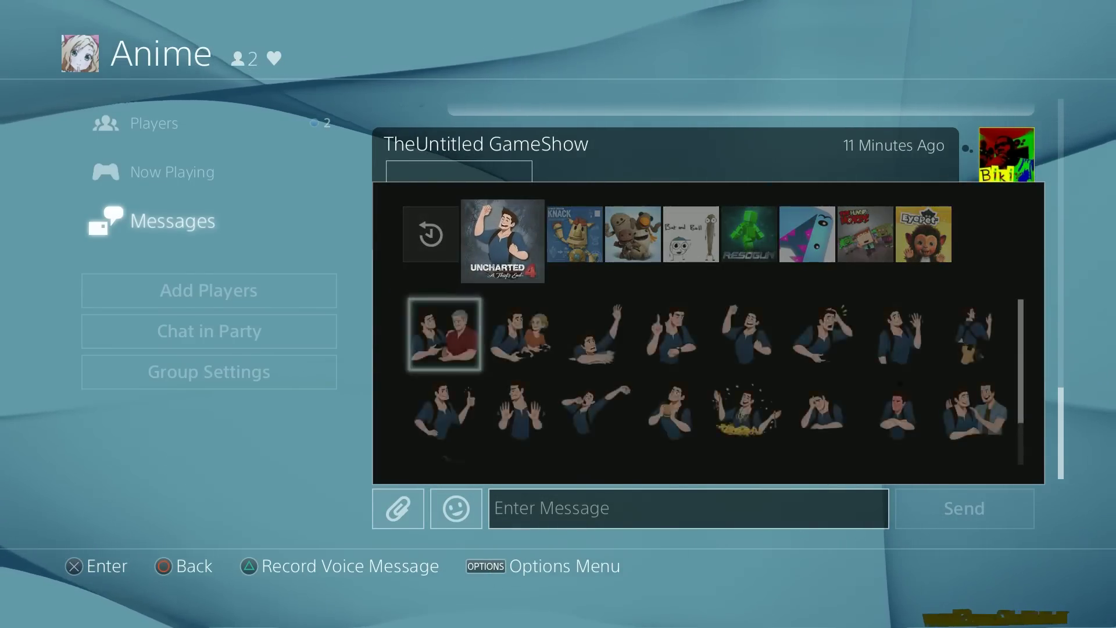
key(Down)
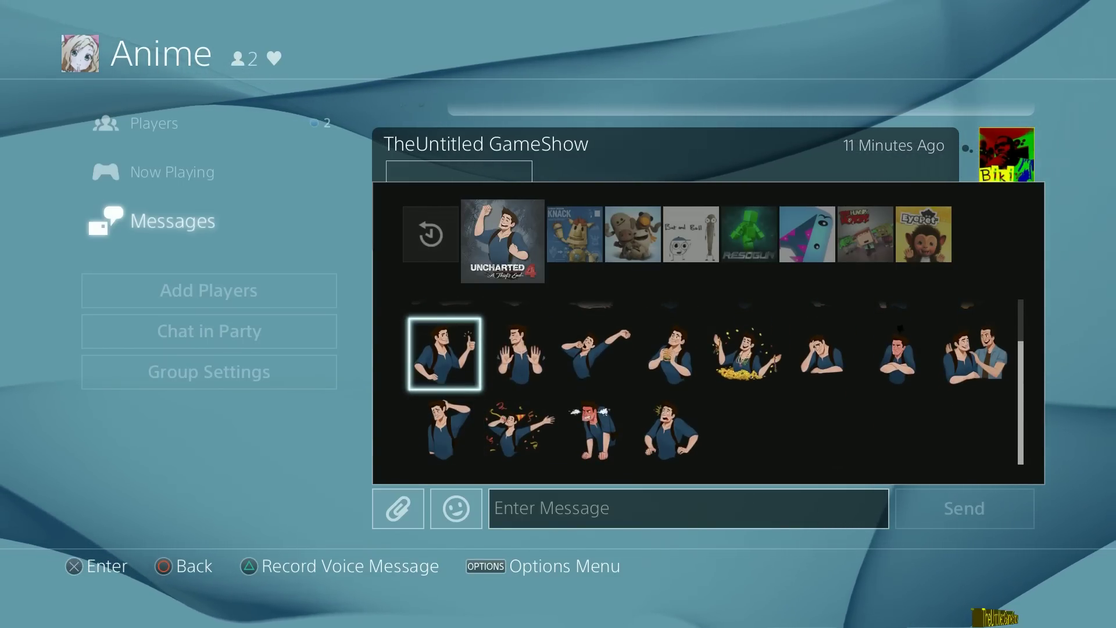
key(Return)
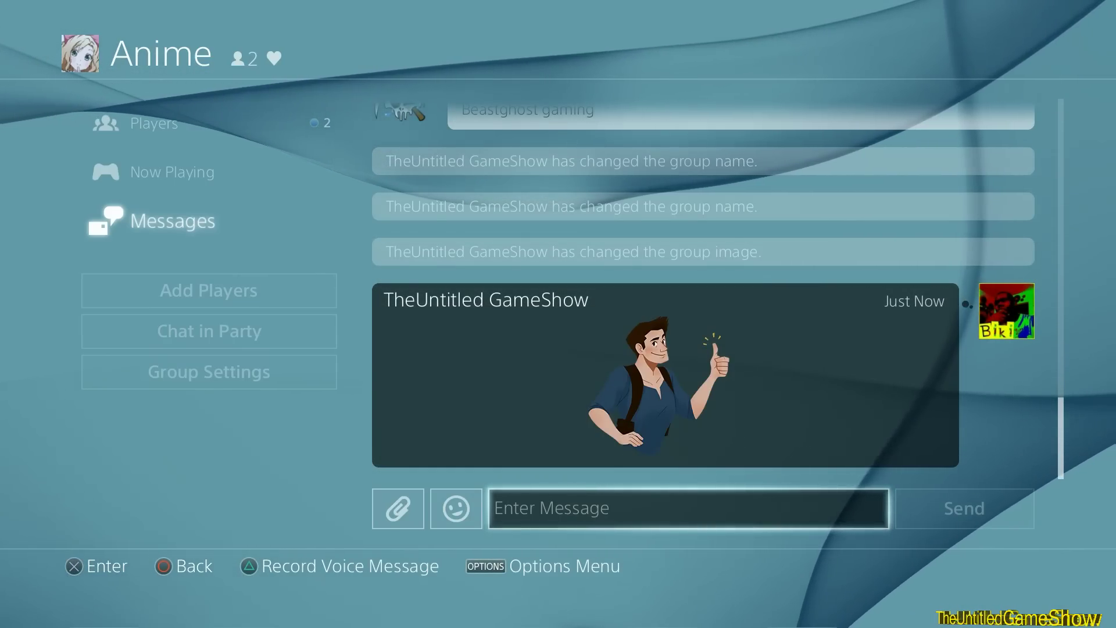
key(Left)
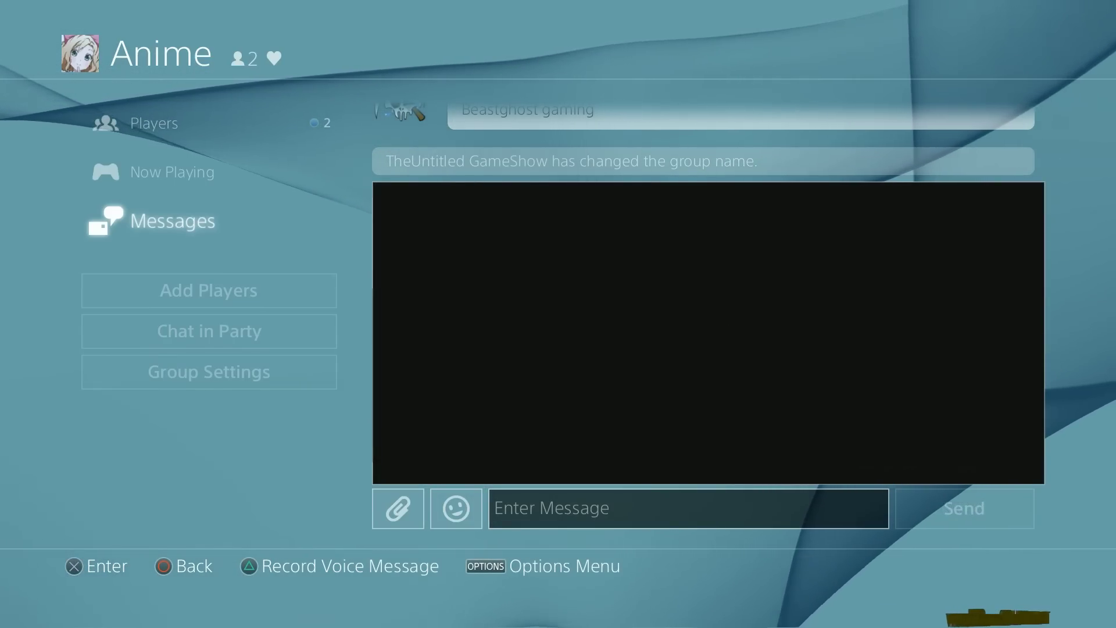
key(Right)
key(Right)
key(Down)
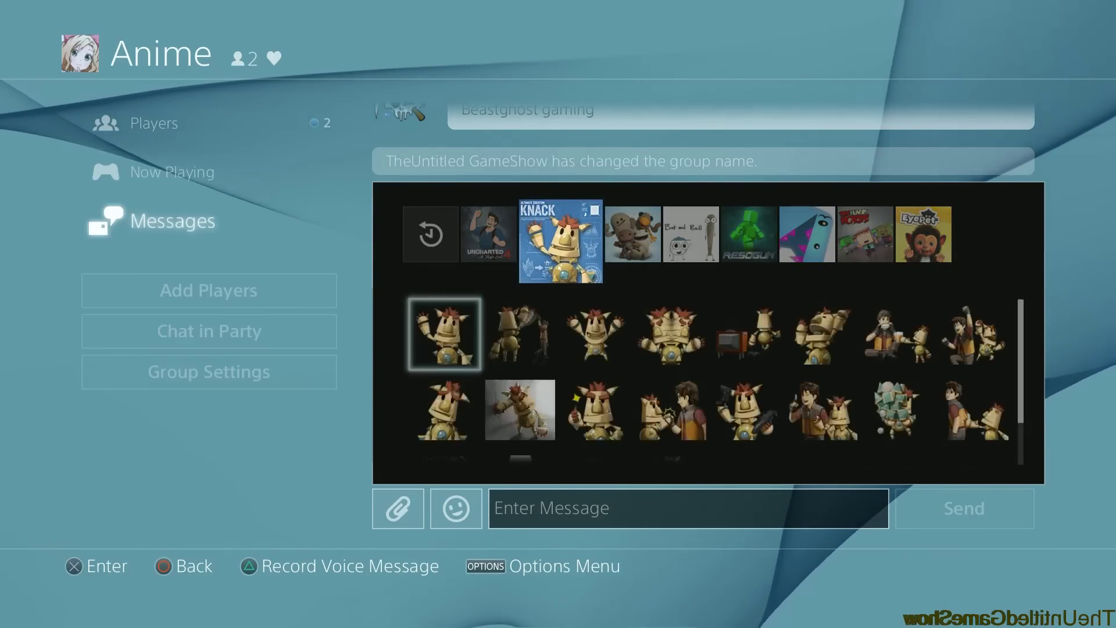
key(Down)
key(Down)
key(Up)
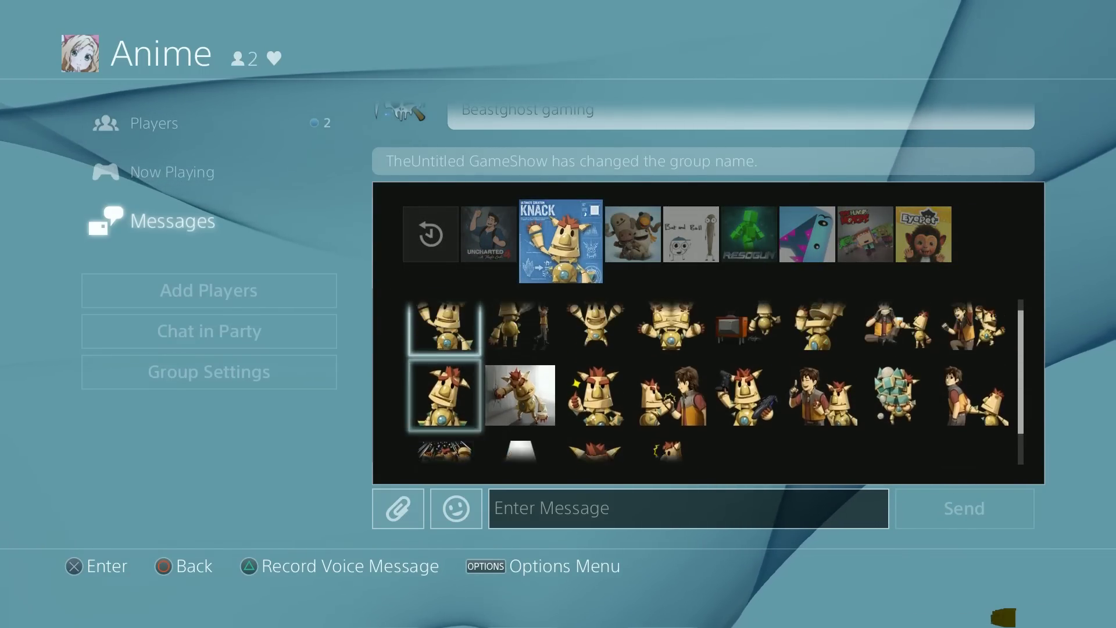
key(Up)
key(Up)
key(Right)
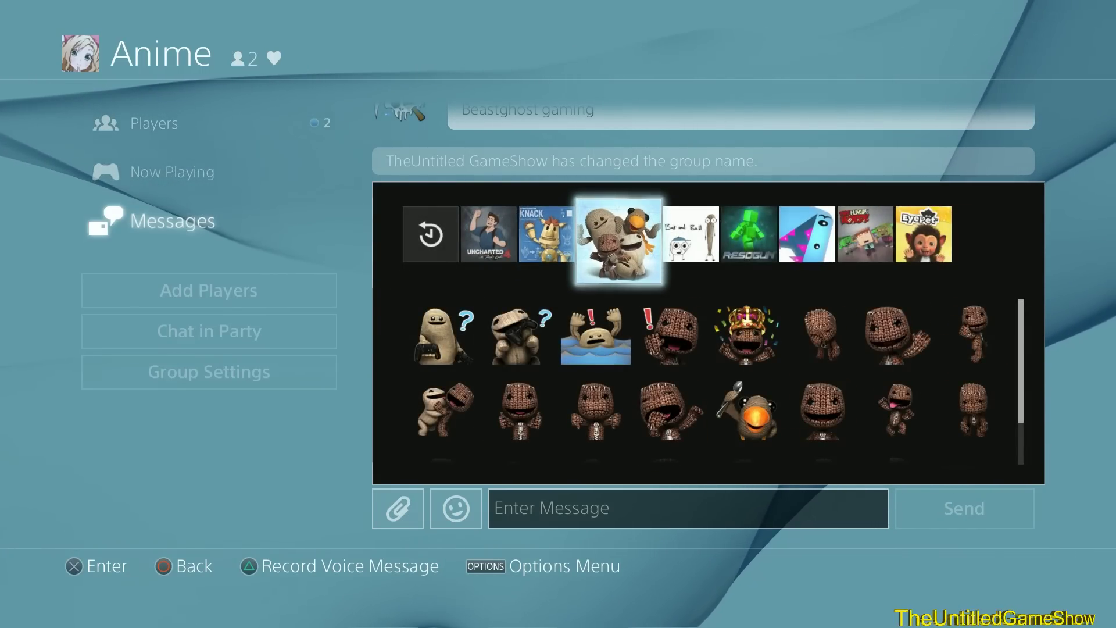
key(Down)
key(Up)
key(Right)
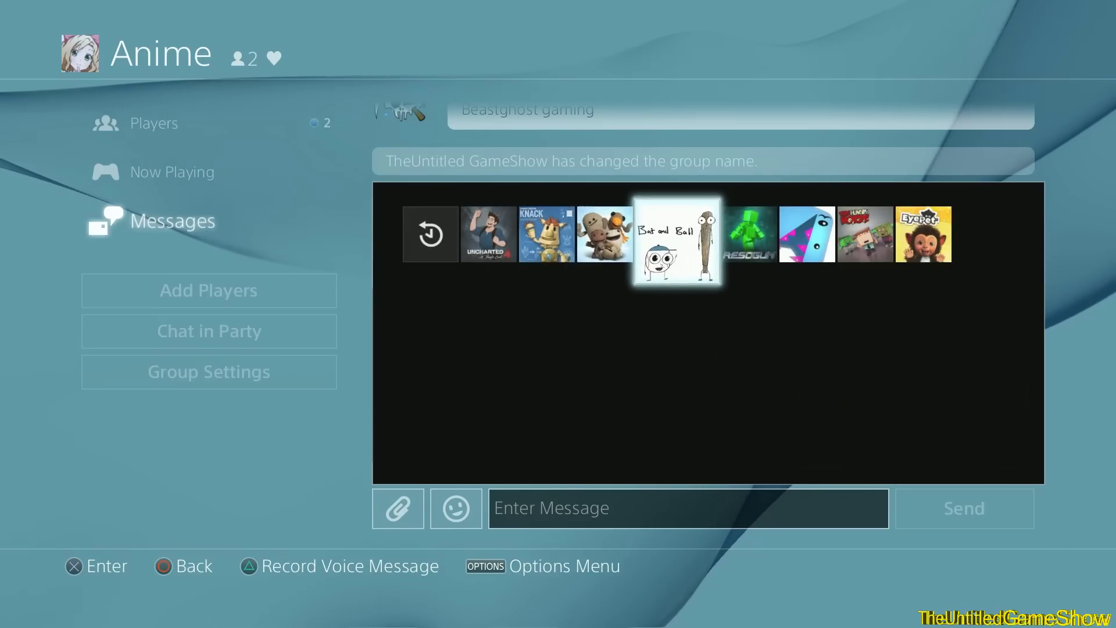
key(Right)
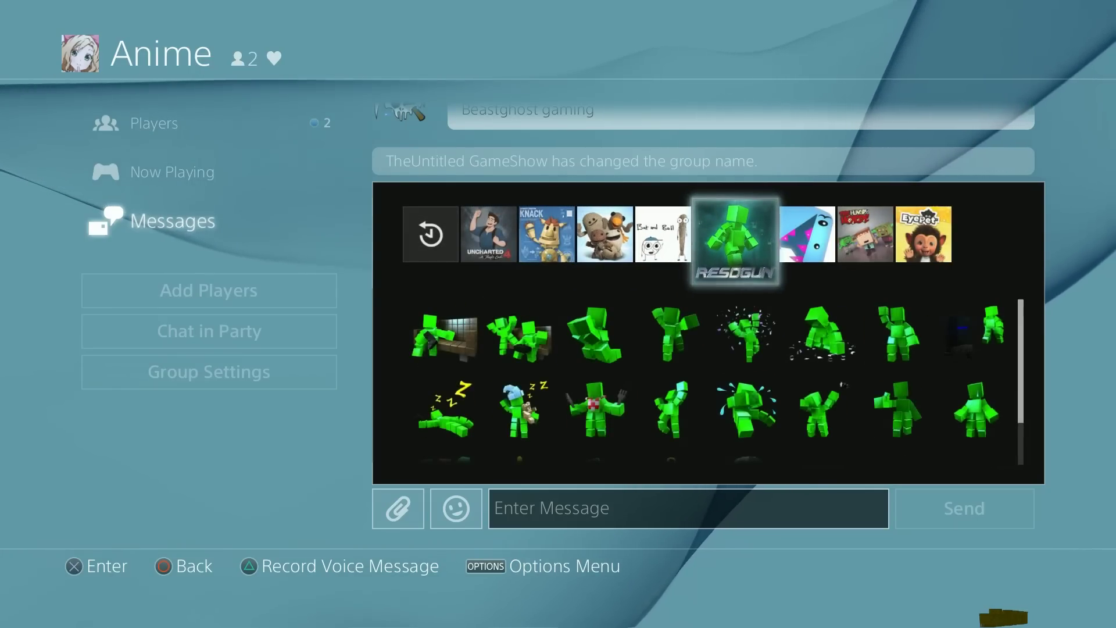
key(Right)
key(Right)
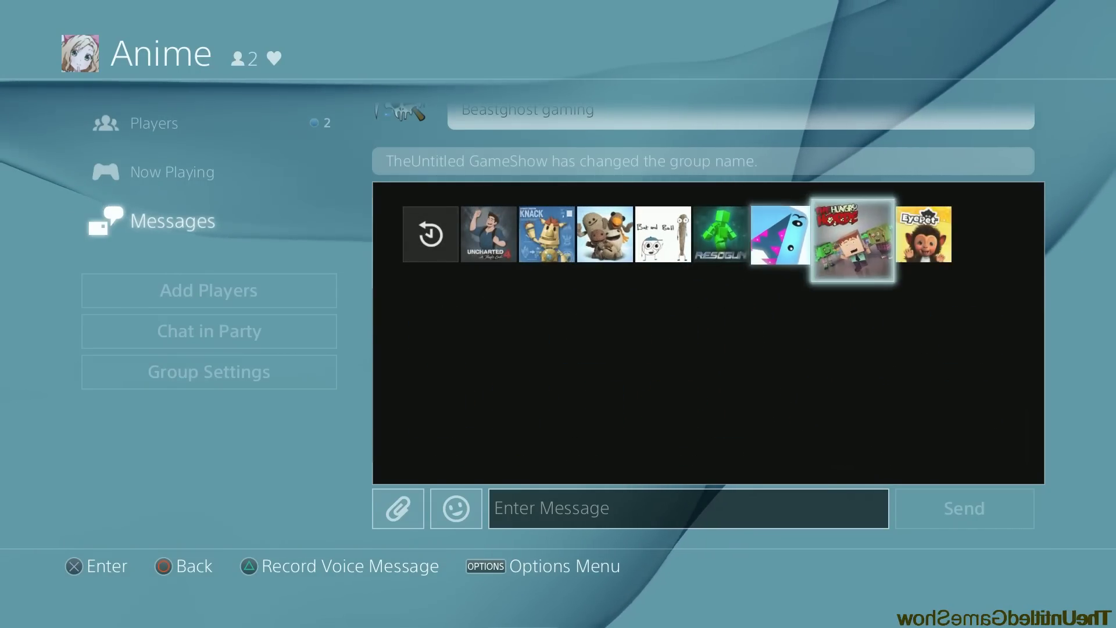
key(Right)
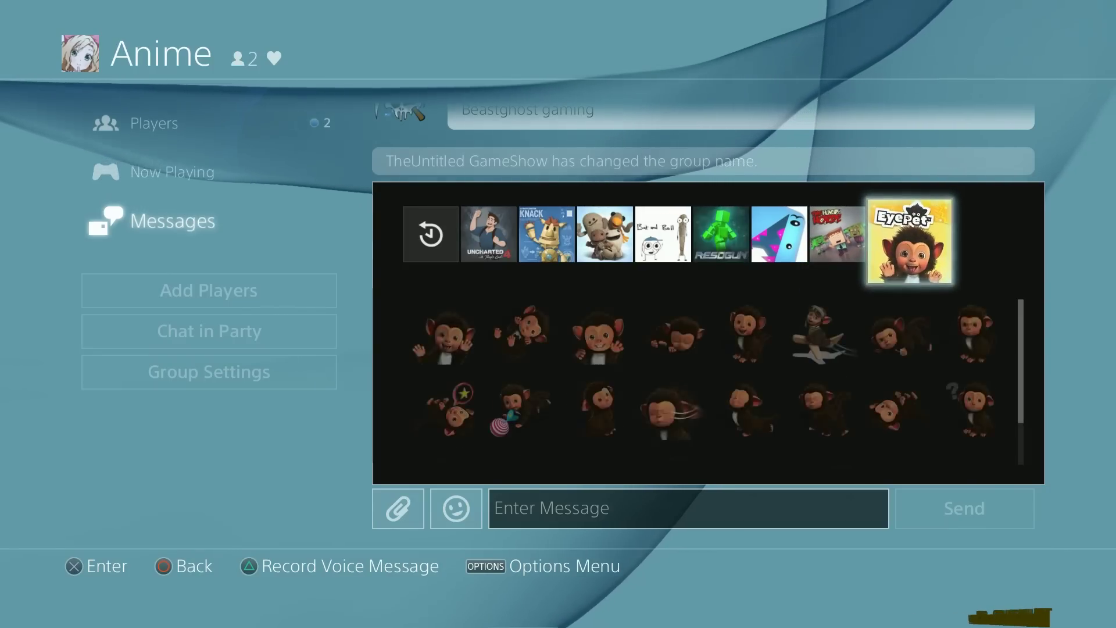
key(Down)
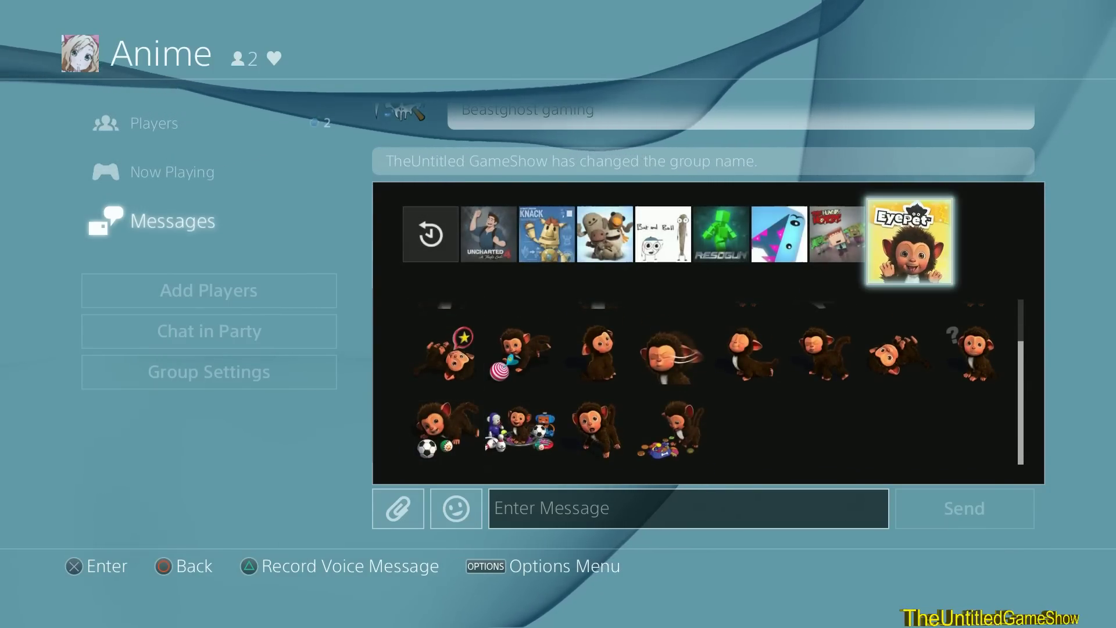
key(Return)
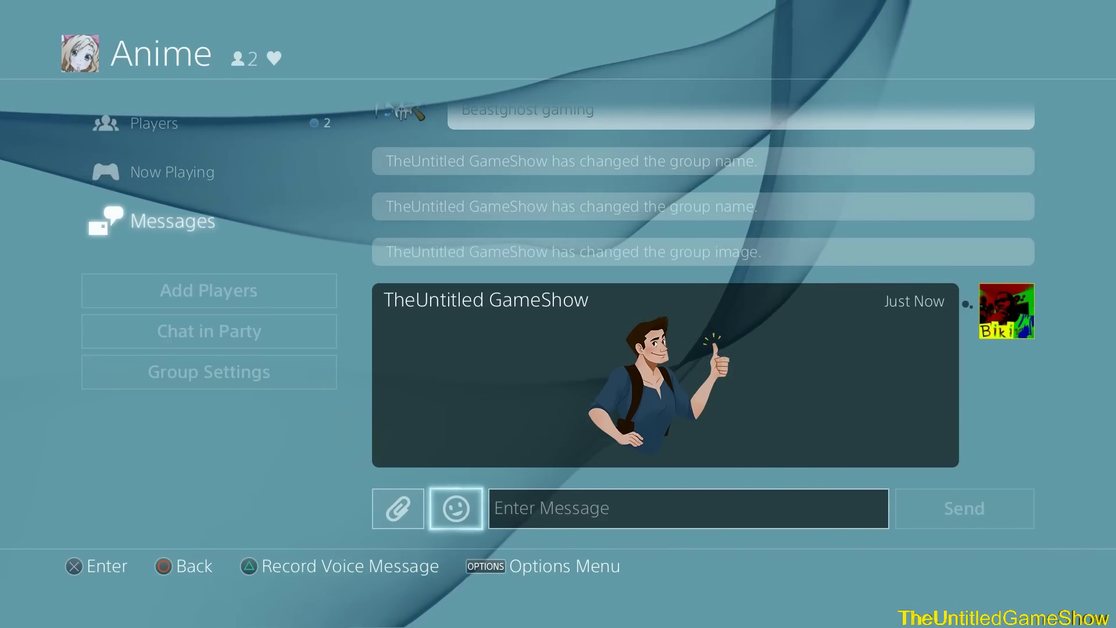
Go back from the Anime conversation to the Messages thread list
key(Escape)
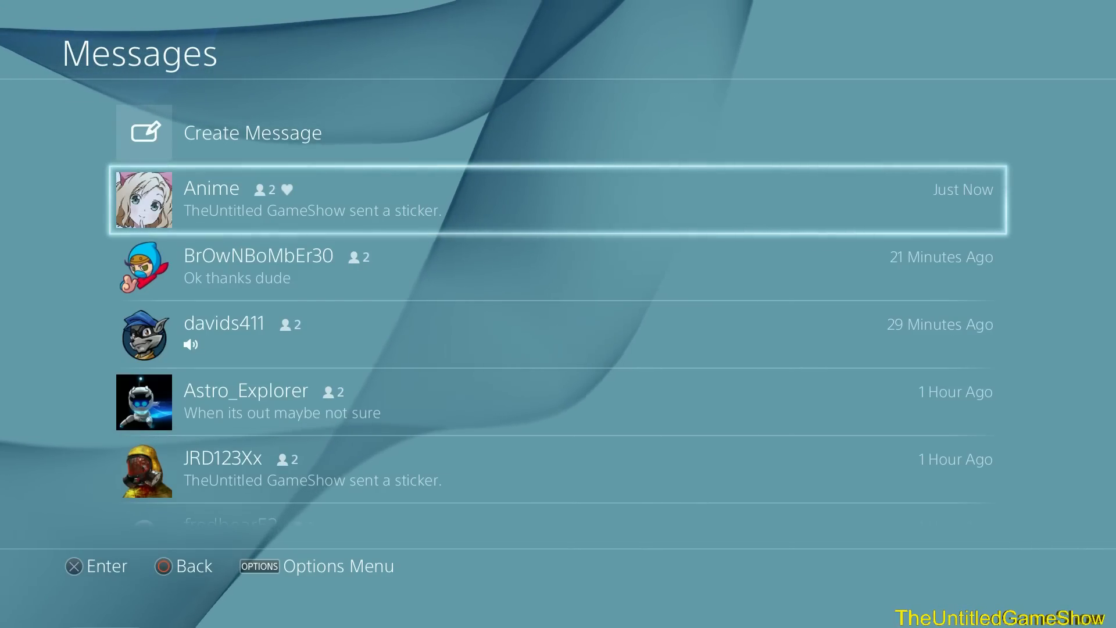
Open the Anime group's settings and clear its Name field
key(Return)
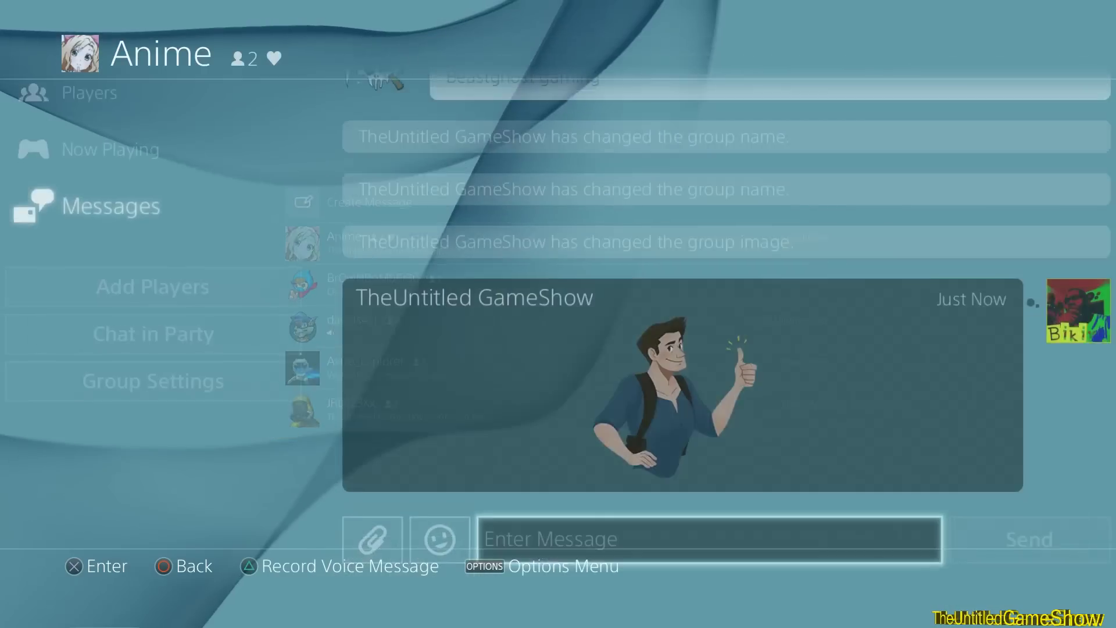
key(Left)
key(Left)
key(Left)
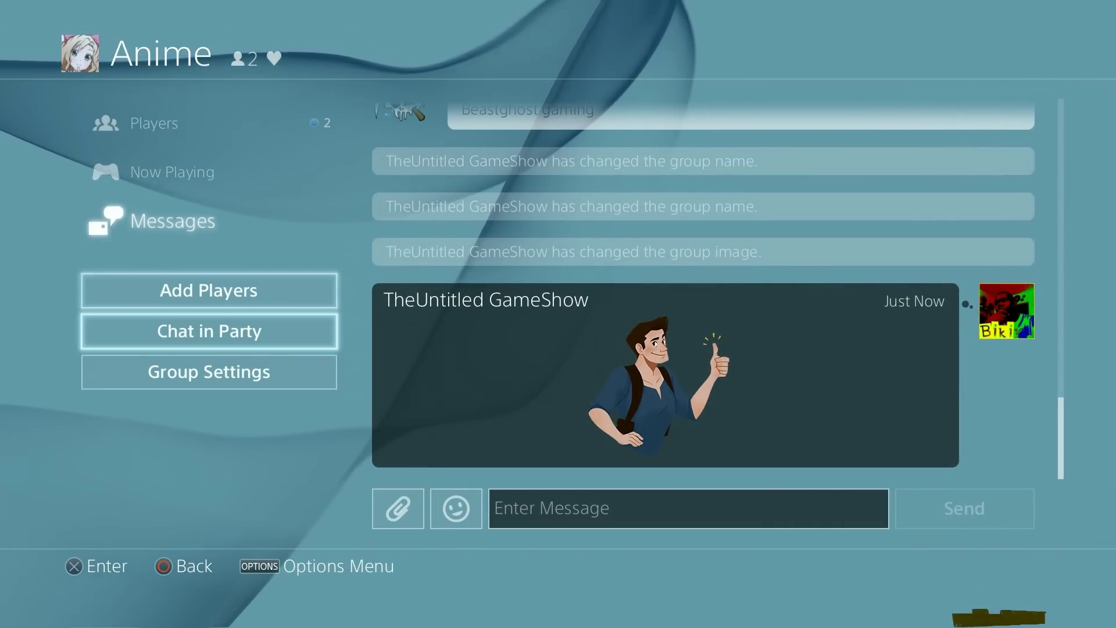
key(Down)
key(Return)
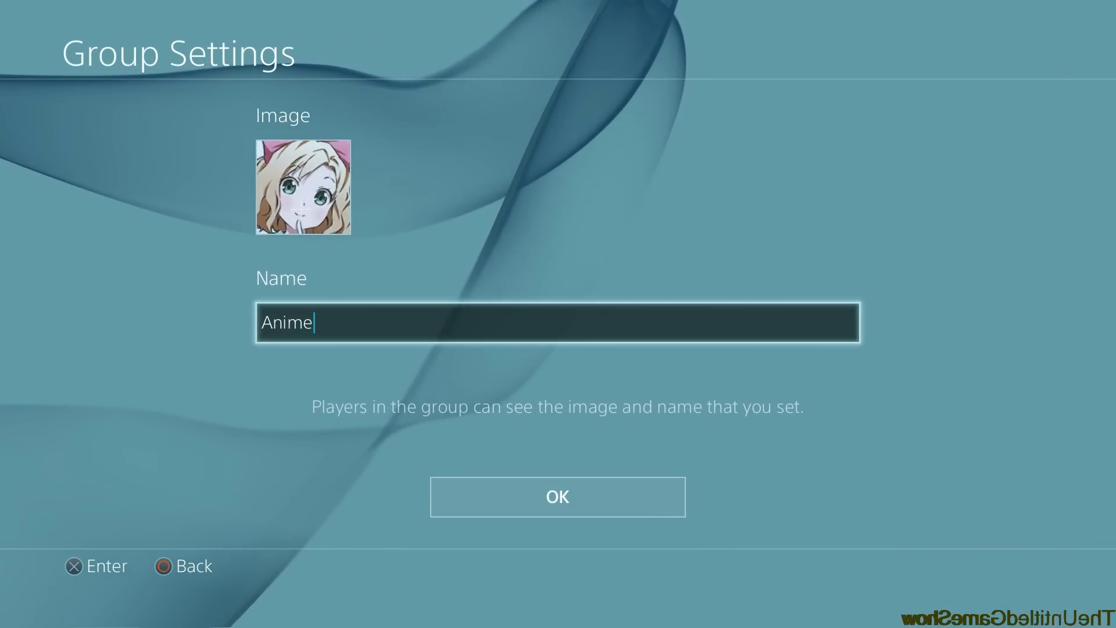
key(Return)
key(BackSpace)
key(Escape)
Remove the group's custom image, save with OK, and return to the thread list
key(Up)
key(Return)
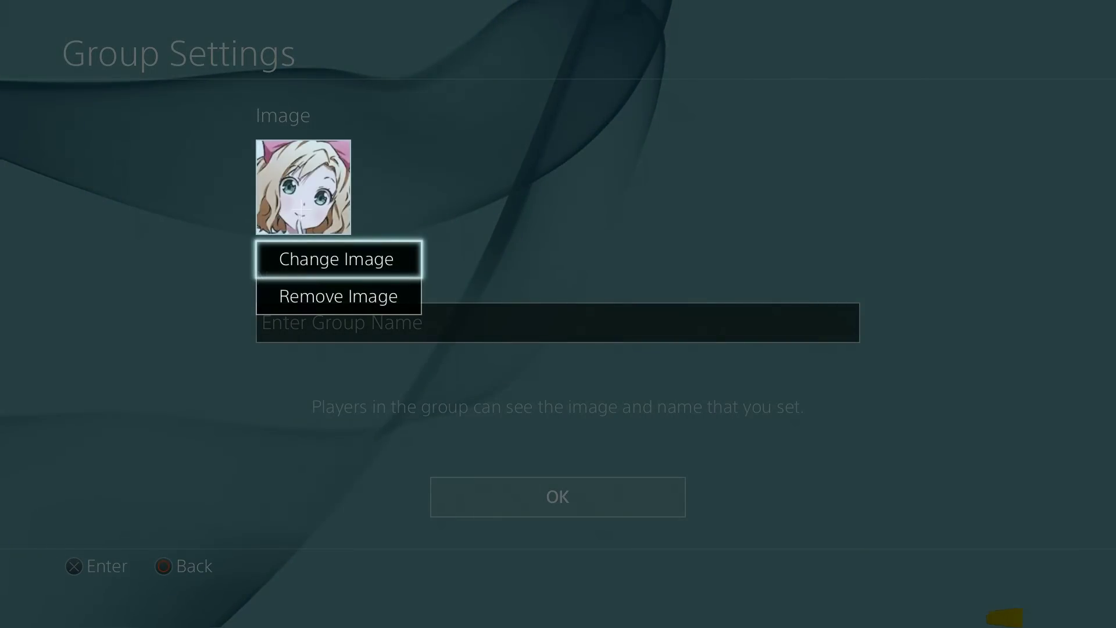
key(Return)
key(Down)
key(Down)
key(Return)
key(Escape)
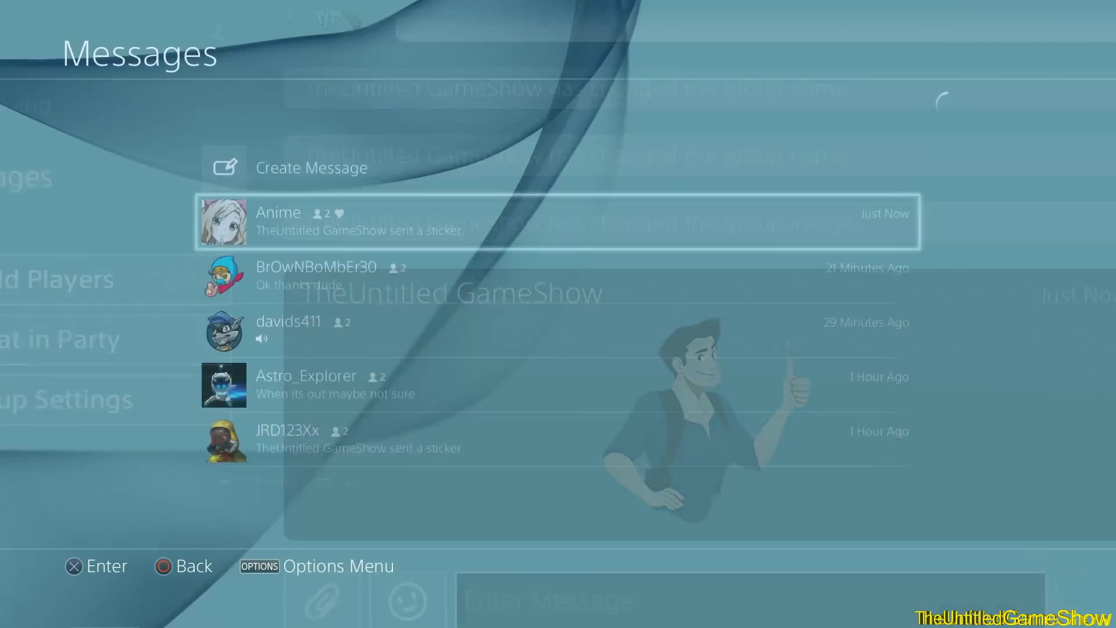